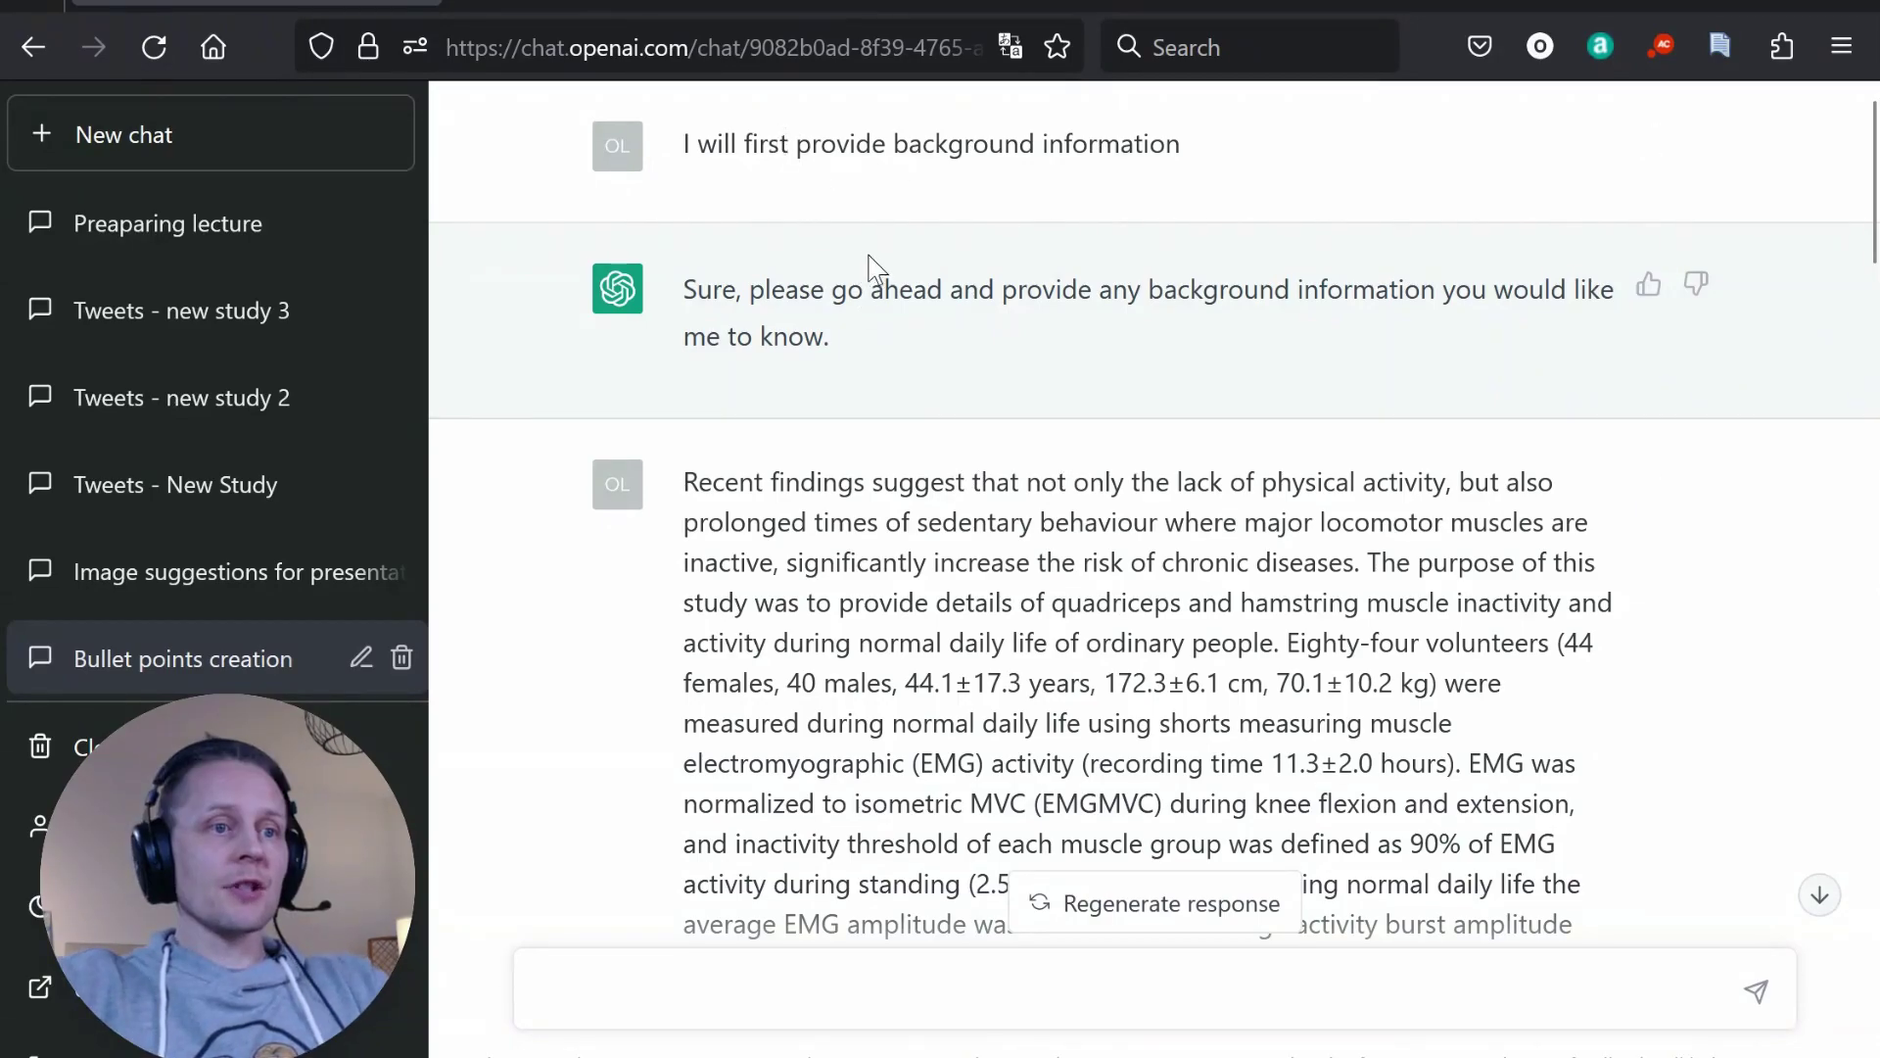
- Review the opening study background prompt and its summary reply in the ChatGPT chat
left_click_drag(1247, 159, 648, 174)
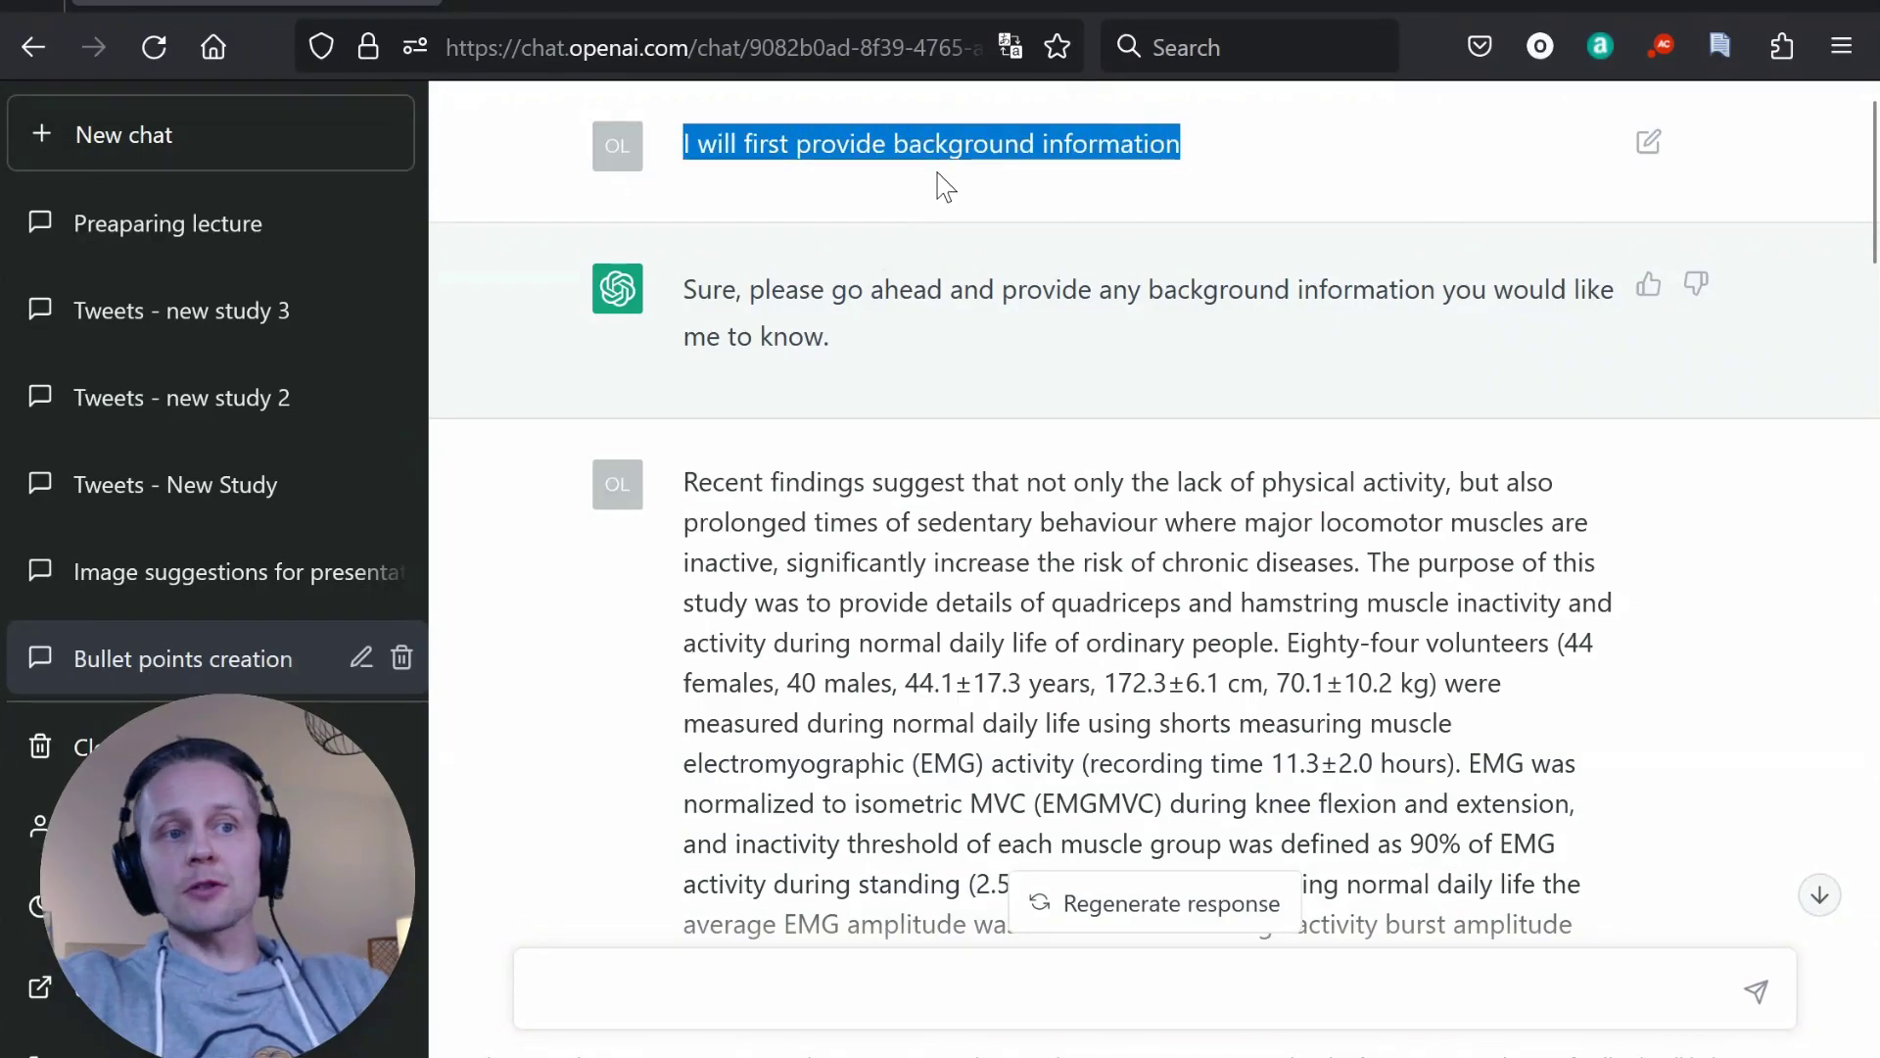
scroll(853, 466, "down", 10)
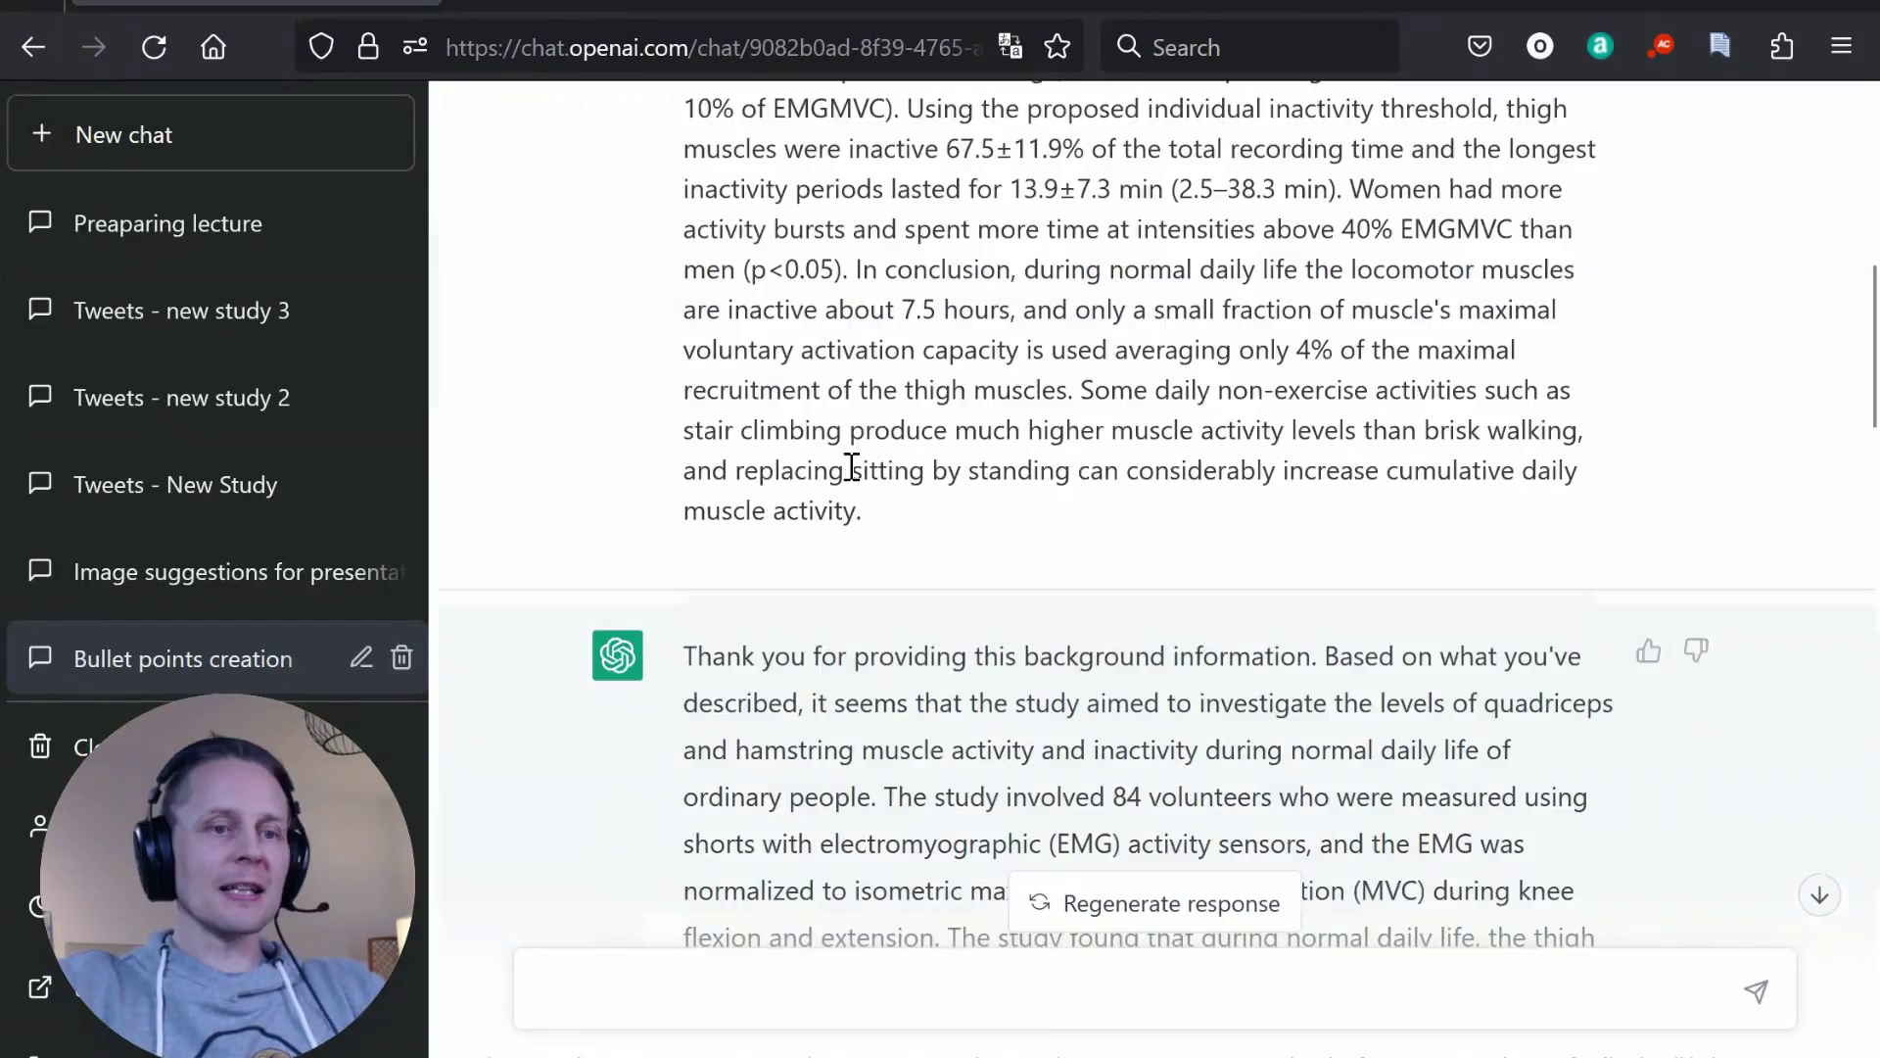
scroll(852, 466, "up", 4)
- Highlight the entire Abstract paragraph of the PLOS ONE muscle activity article
key("ctrl+Tab")
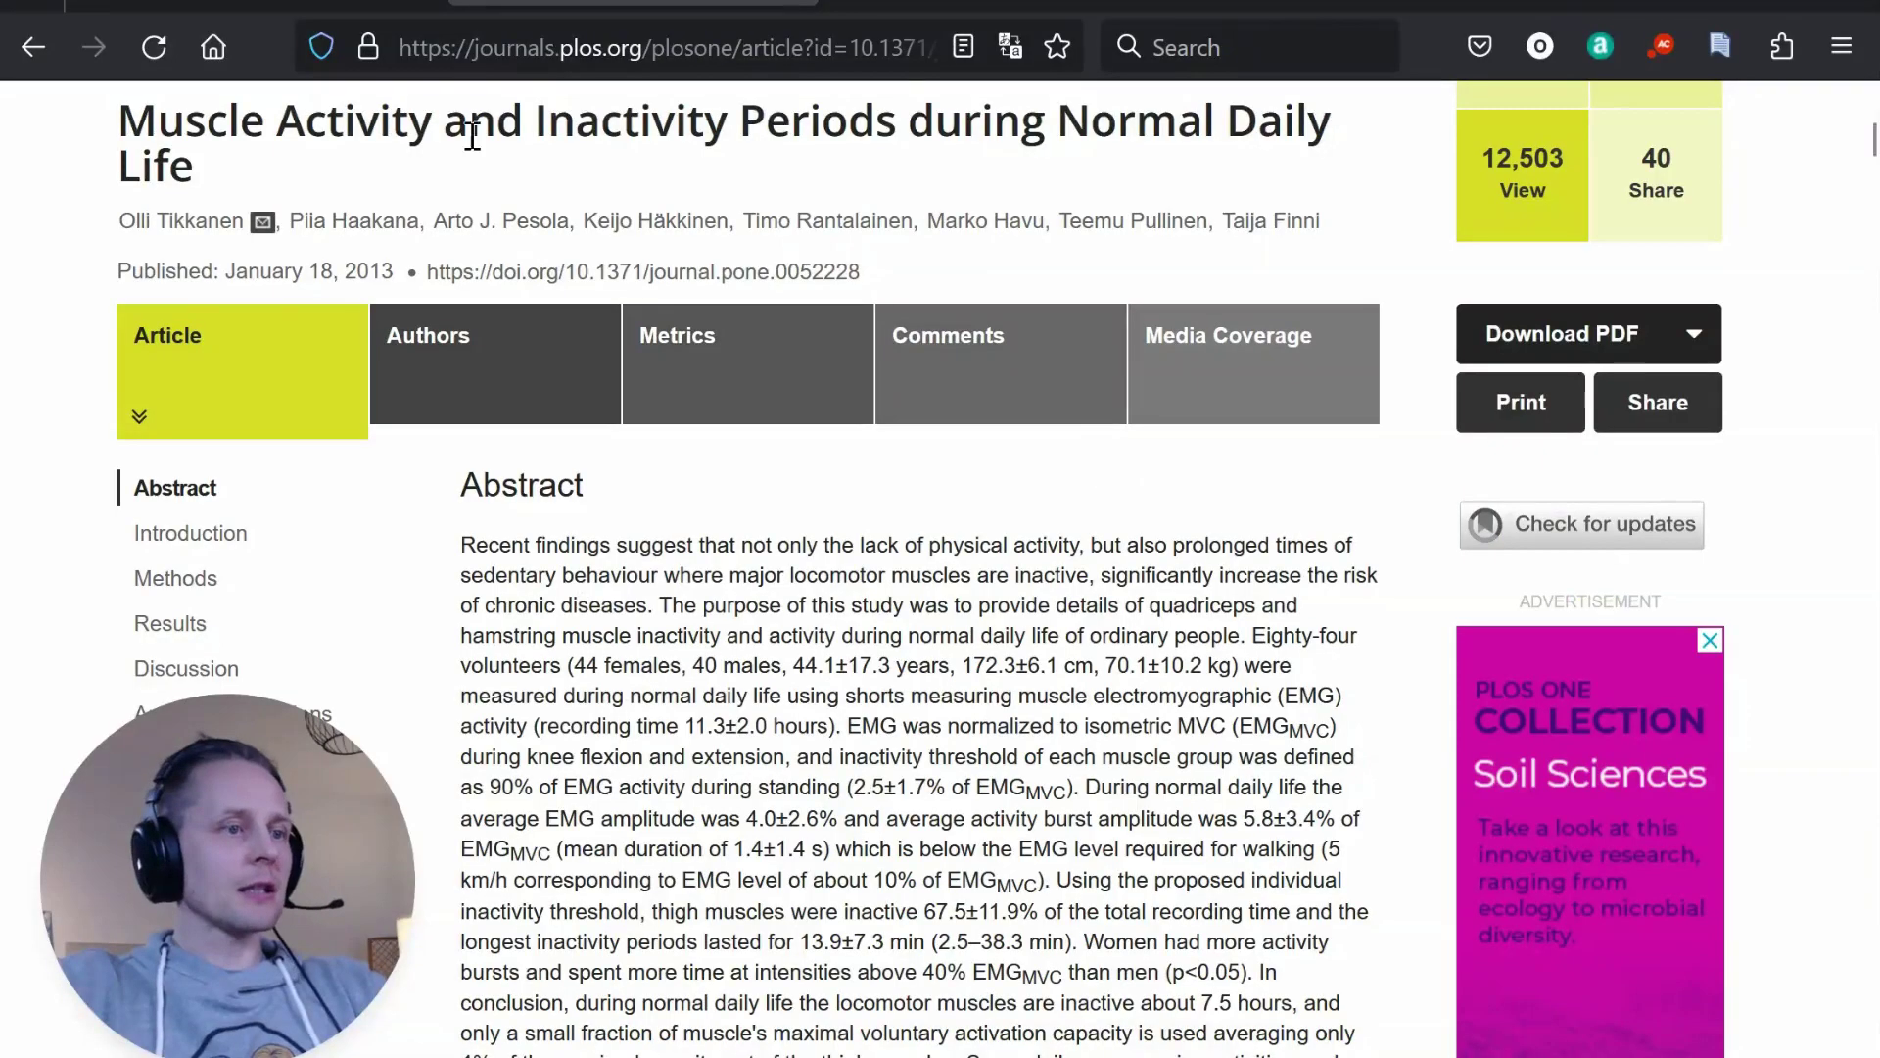
scroll(396, 227, "up", 2)
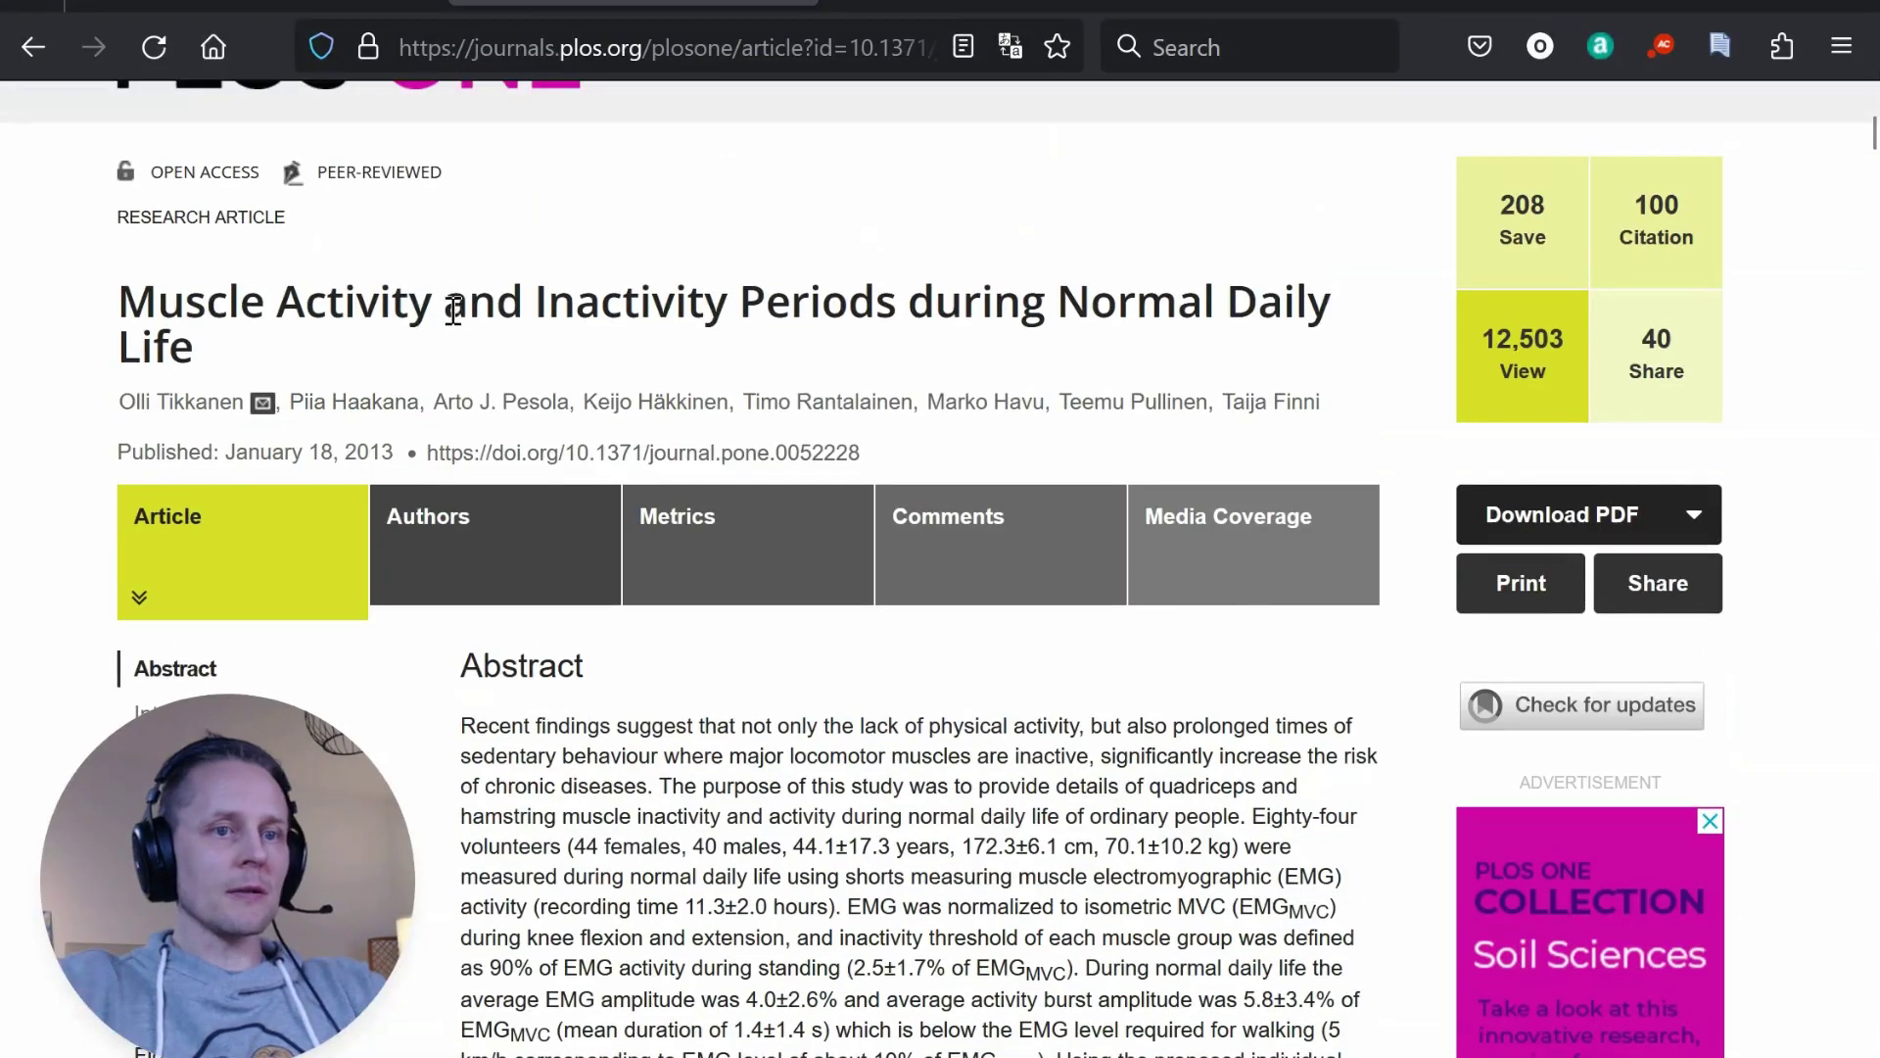
scroll(454, 314, "down", 2)
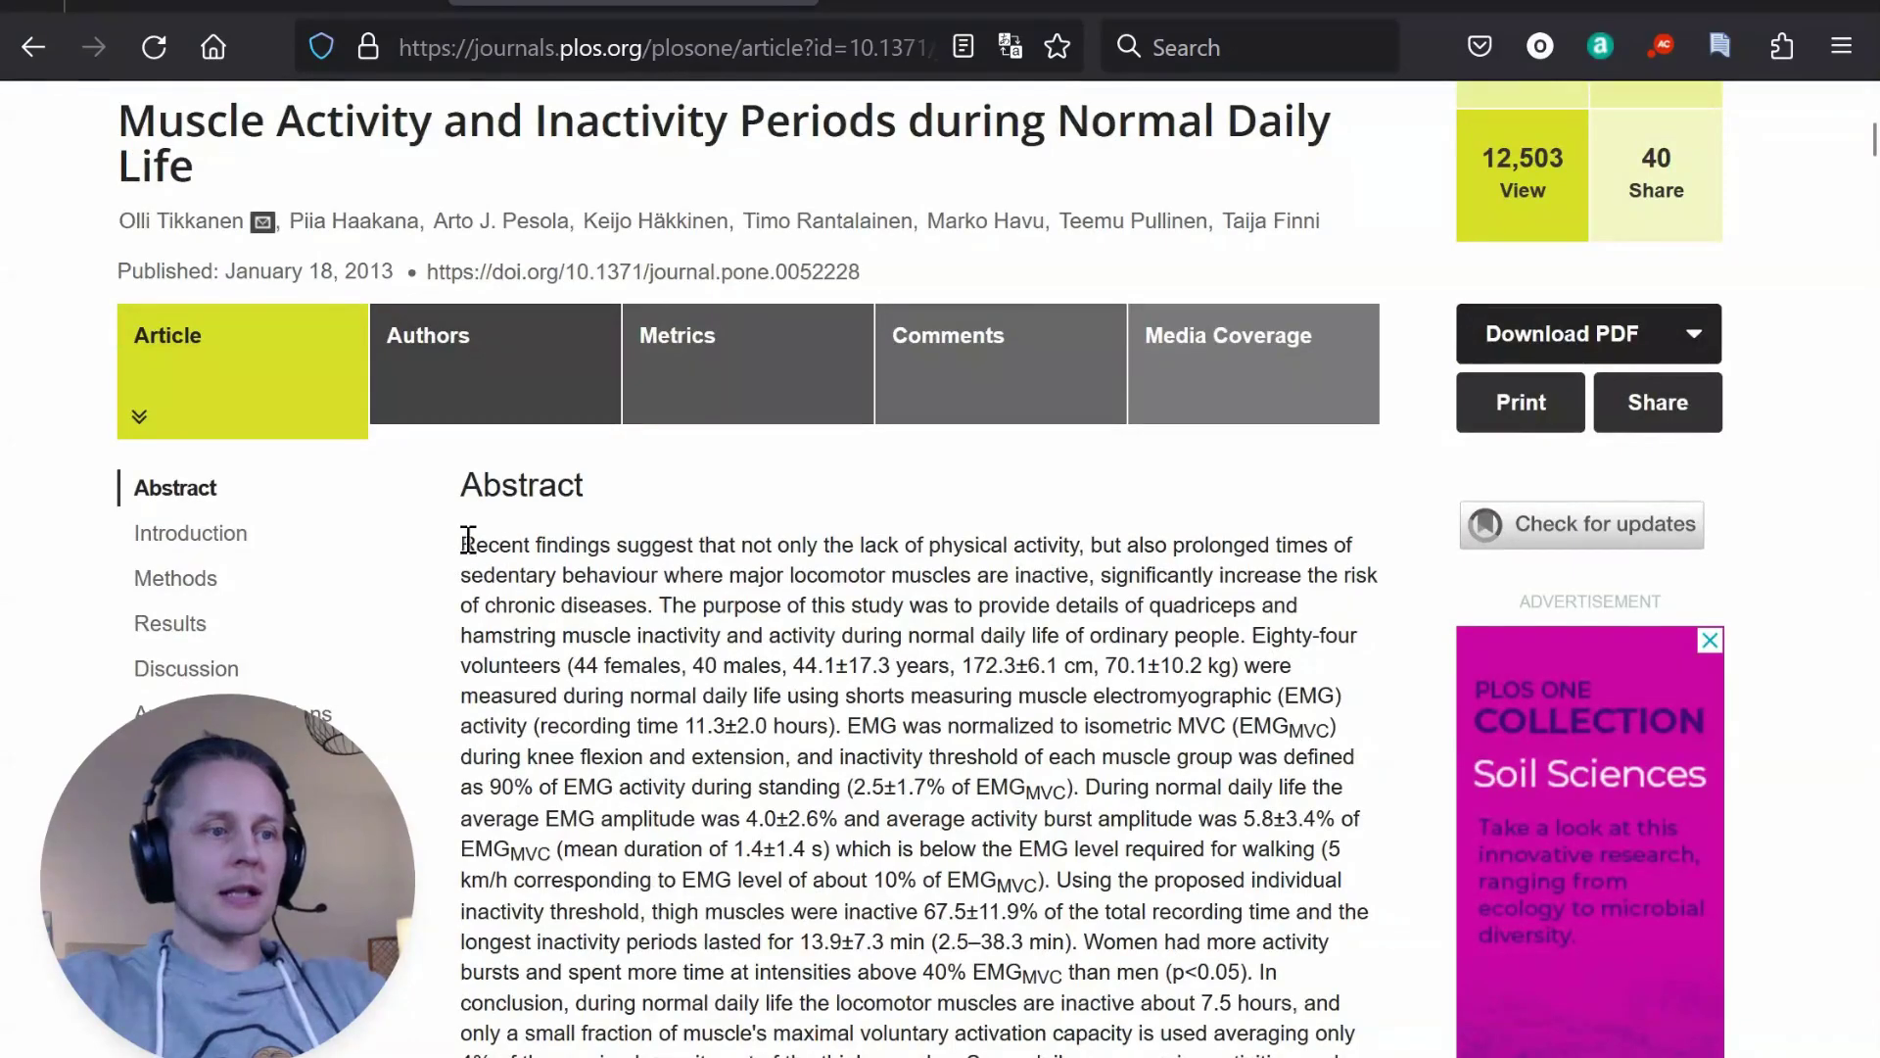
left_click_drag(466, 539, 1237, 840)
- Back in ChatGPT, find the earlier request for bullet points
key("ctrl+shift+Tab")
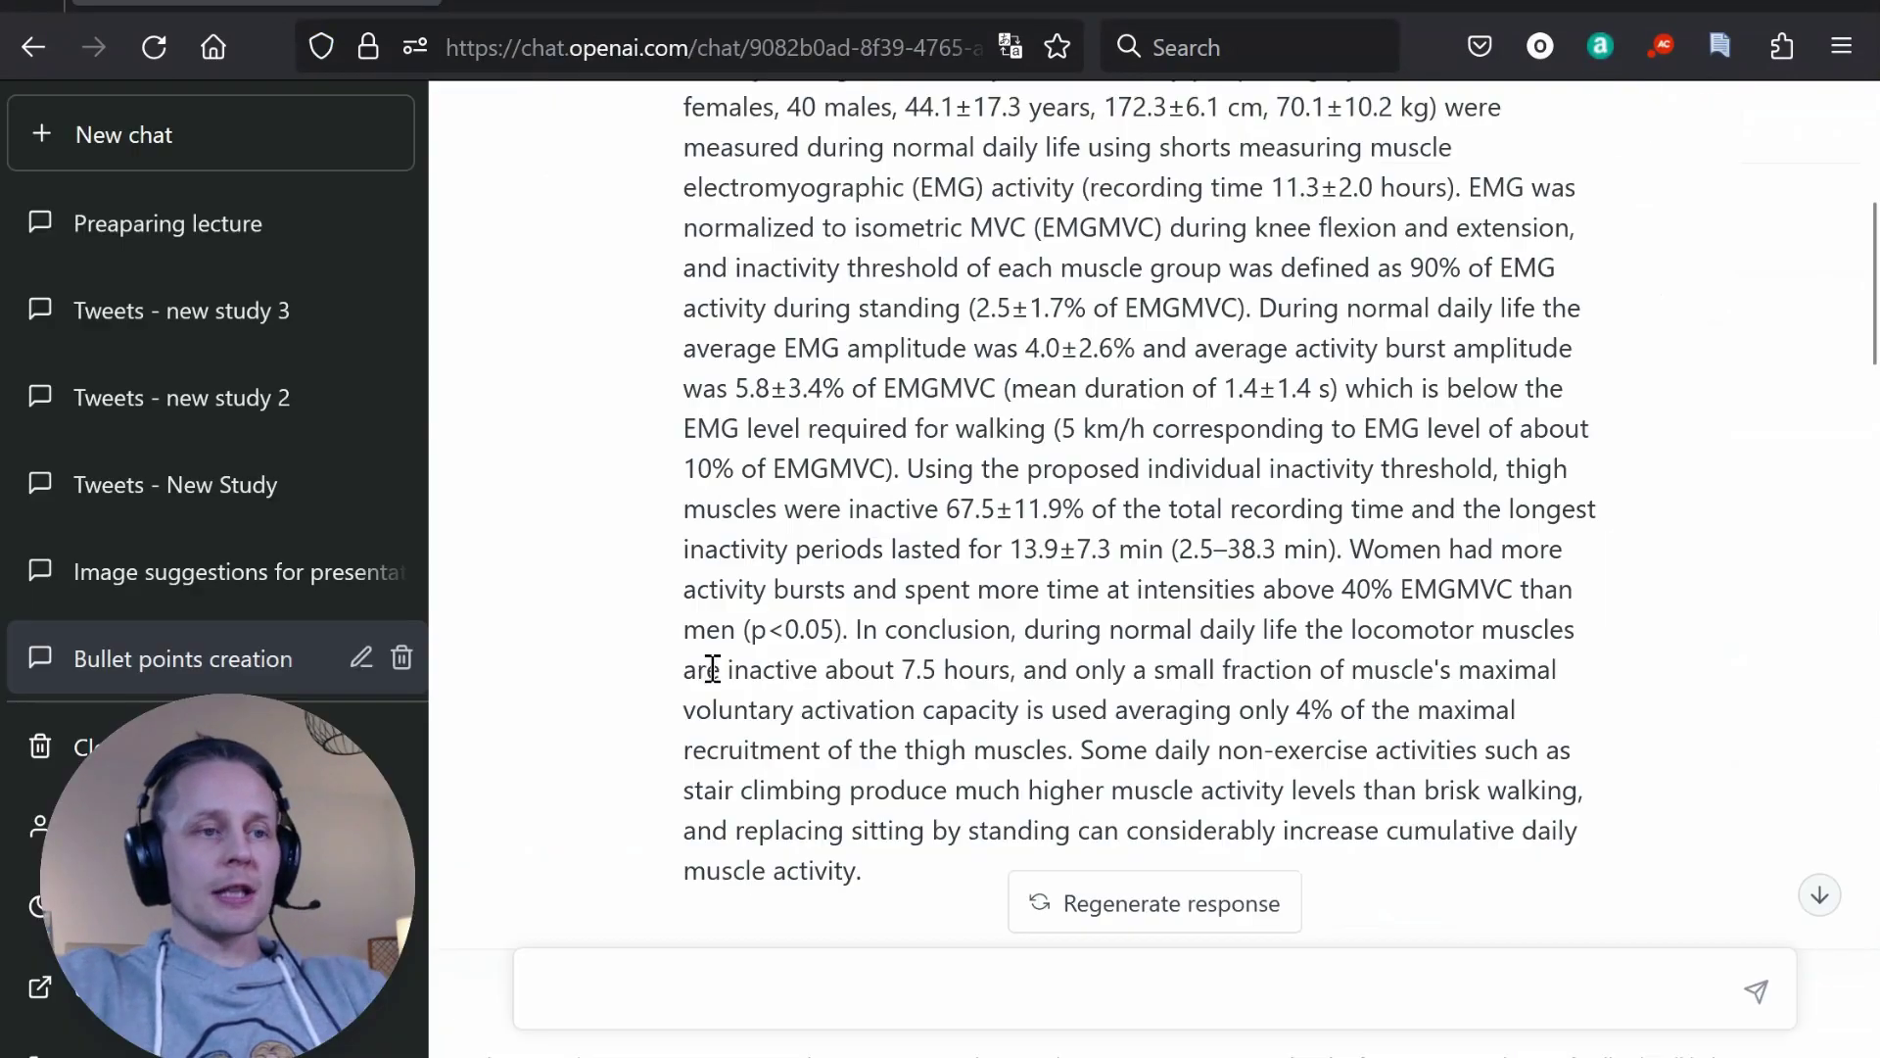
scroll(881, 538, "down", 10)
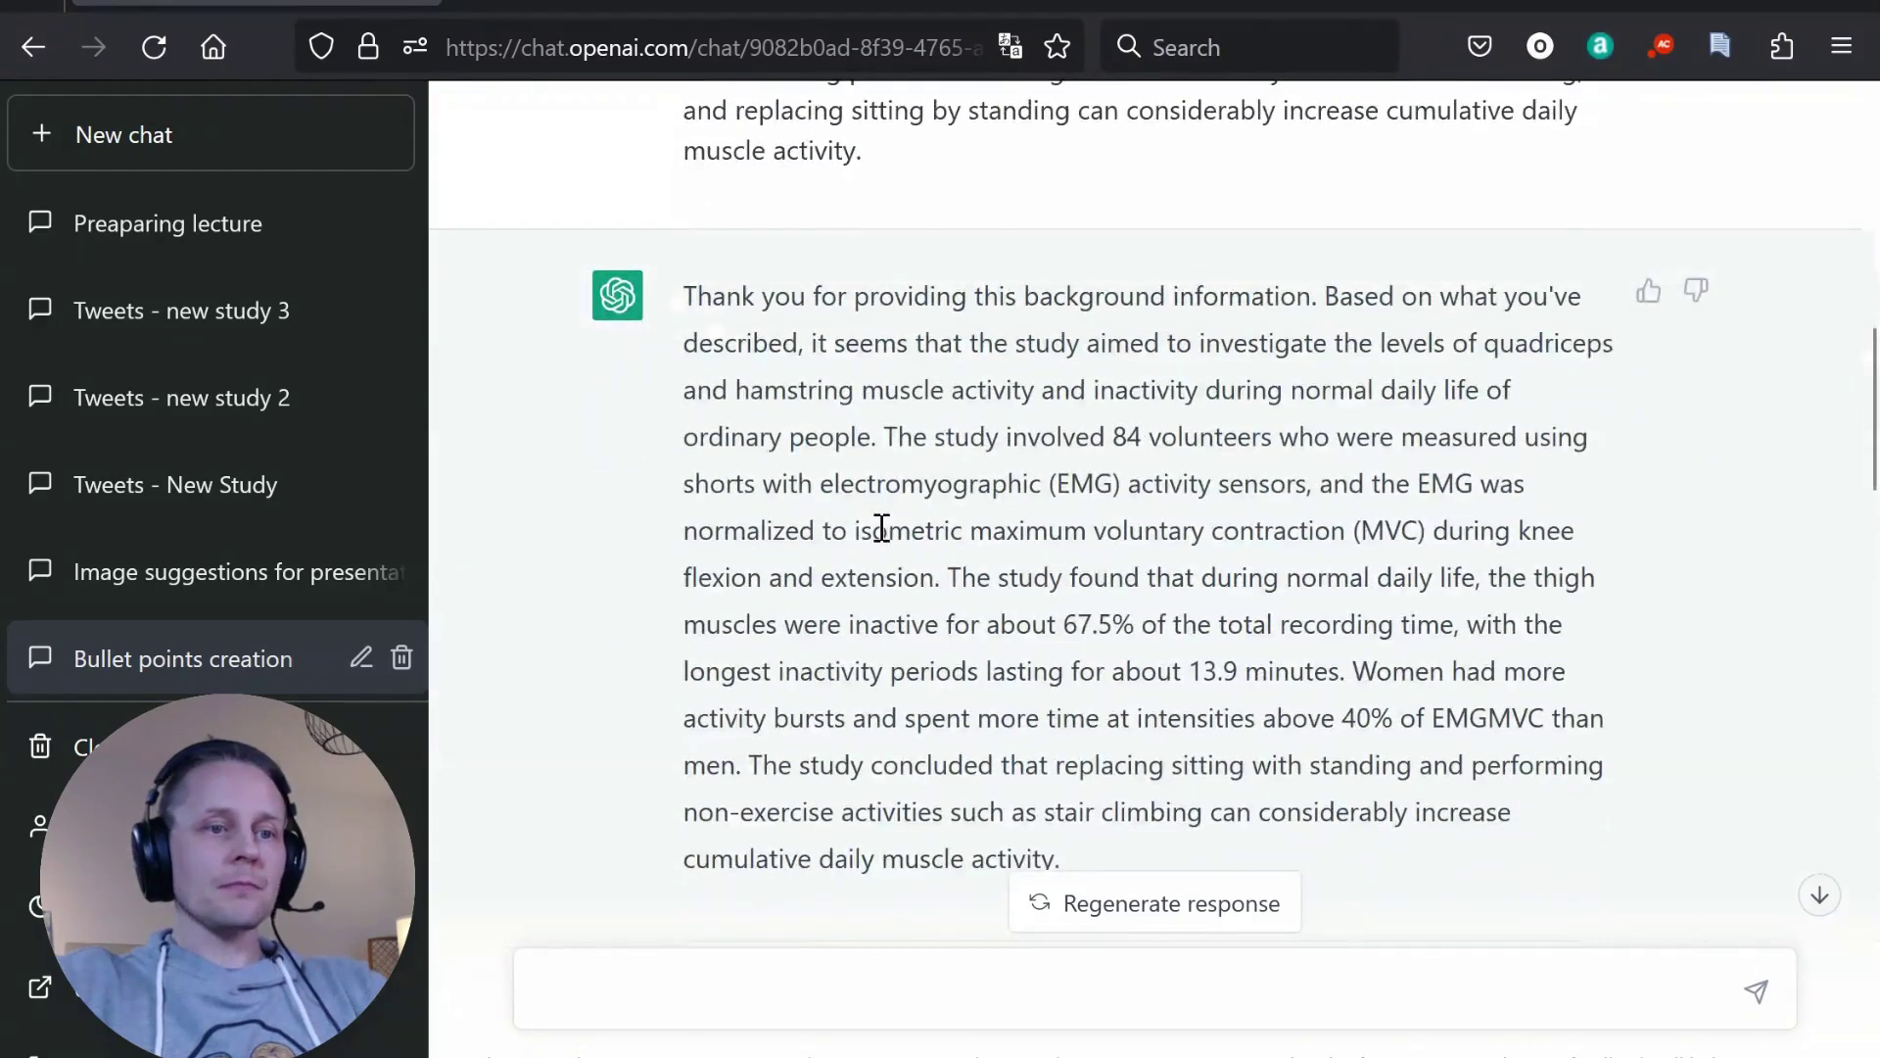
scroll(881, 529, "down", 1)
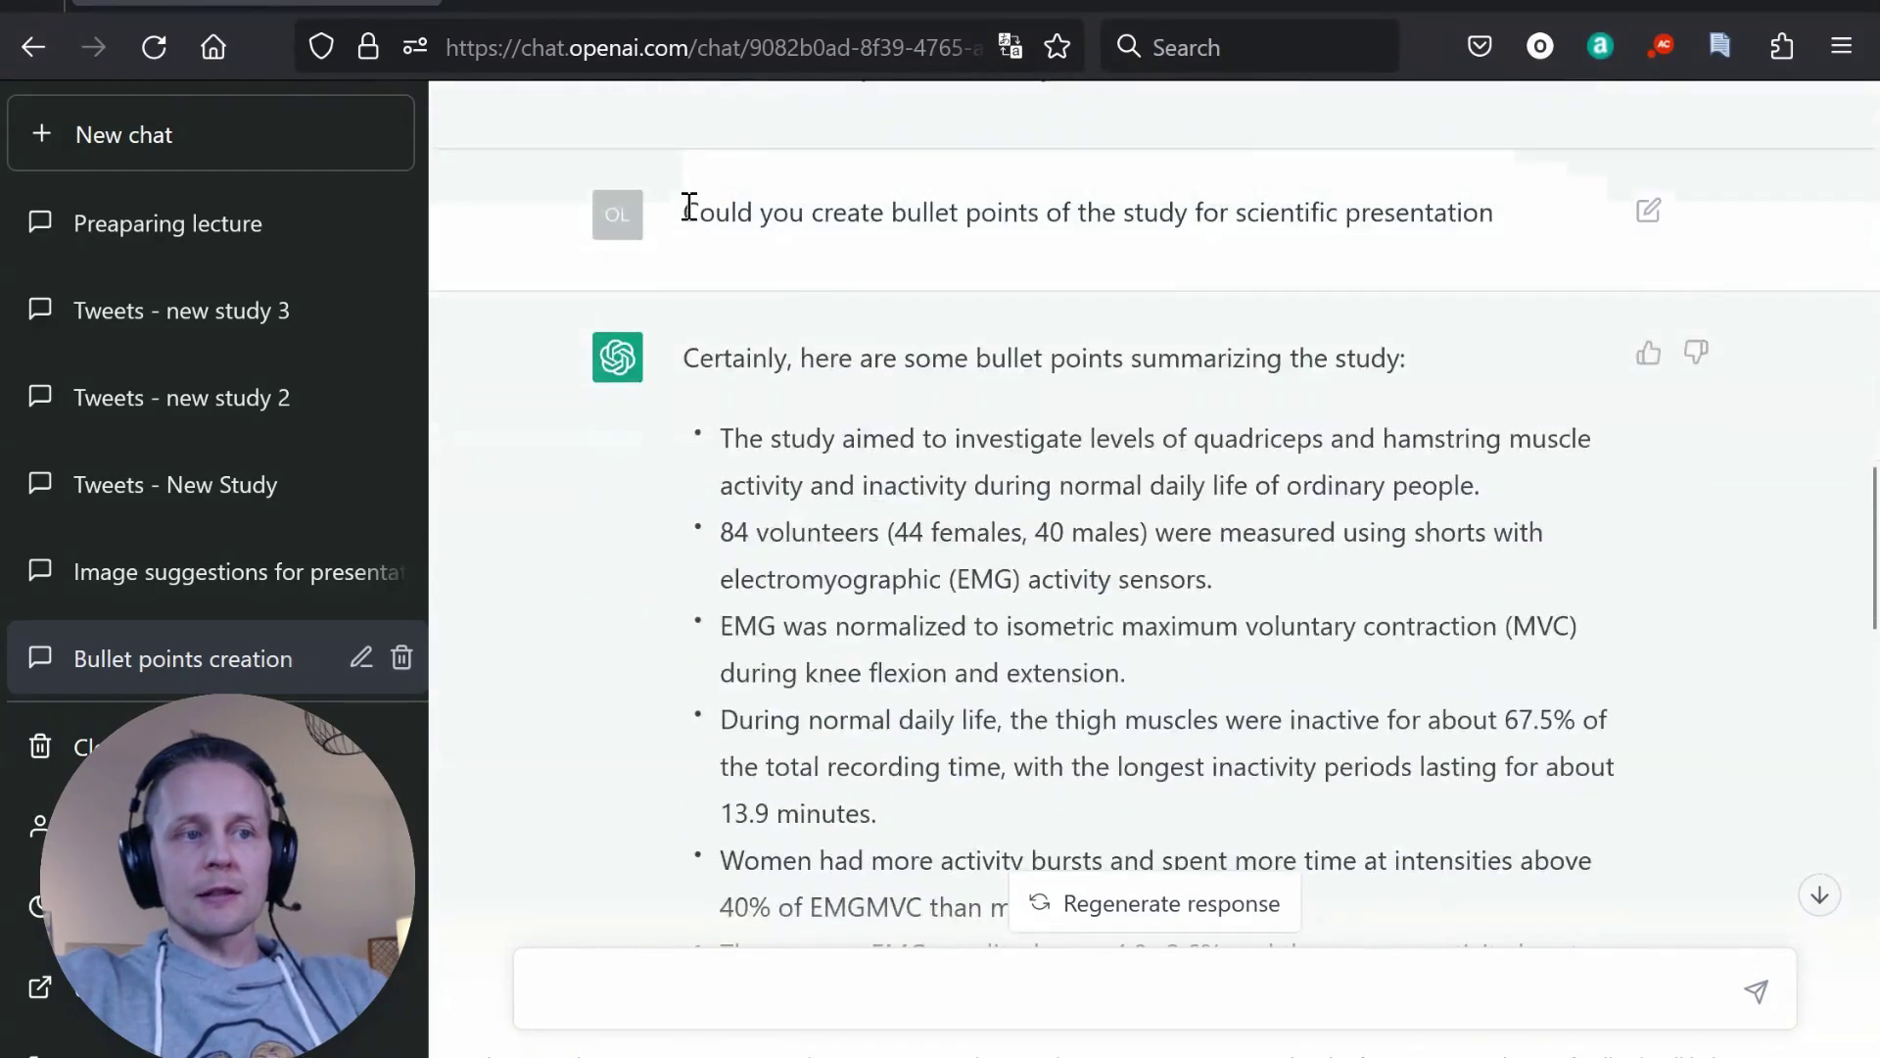
left_click_drag(690, 206, 1457, 225)
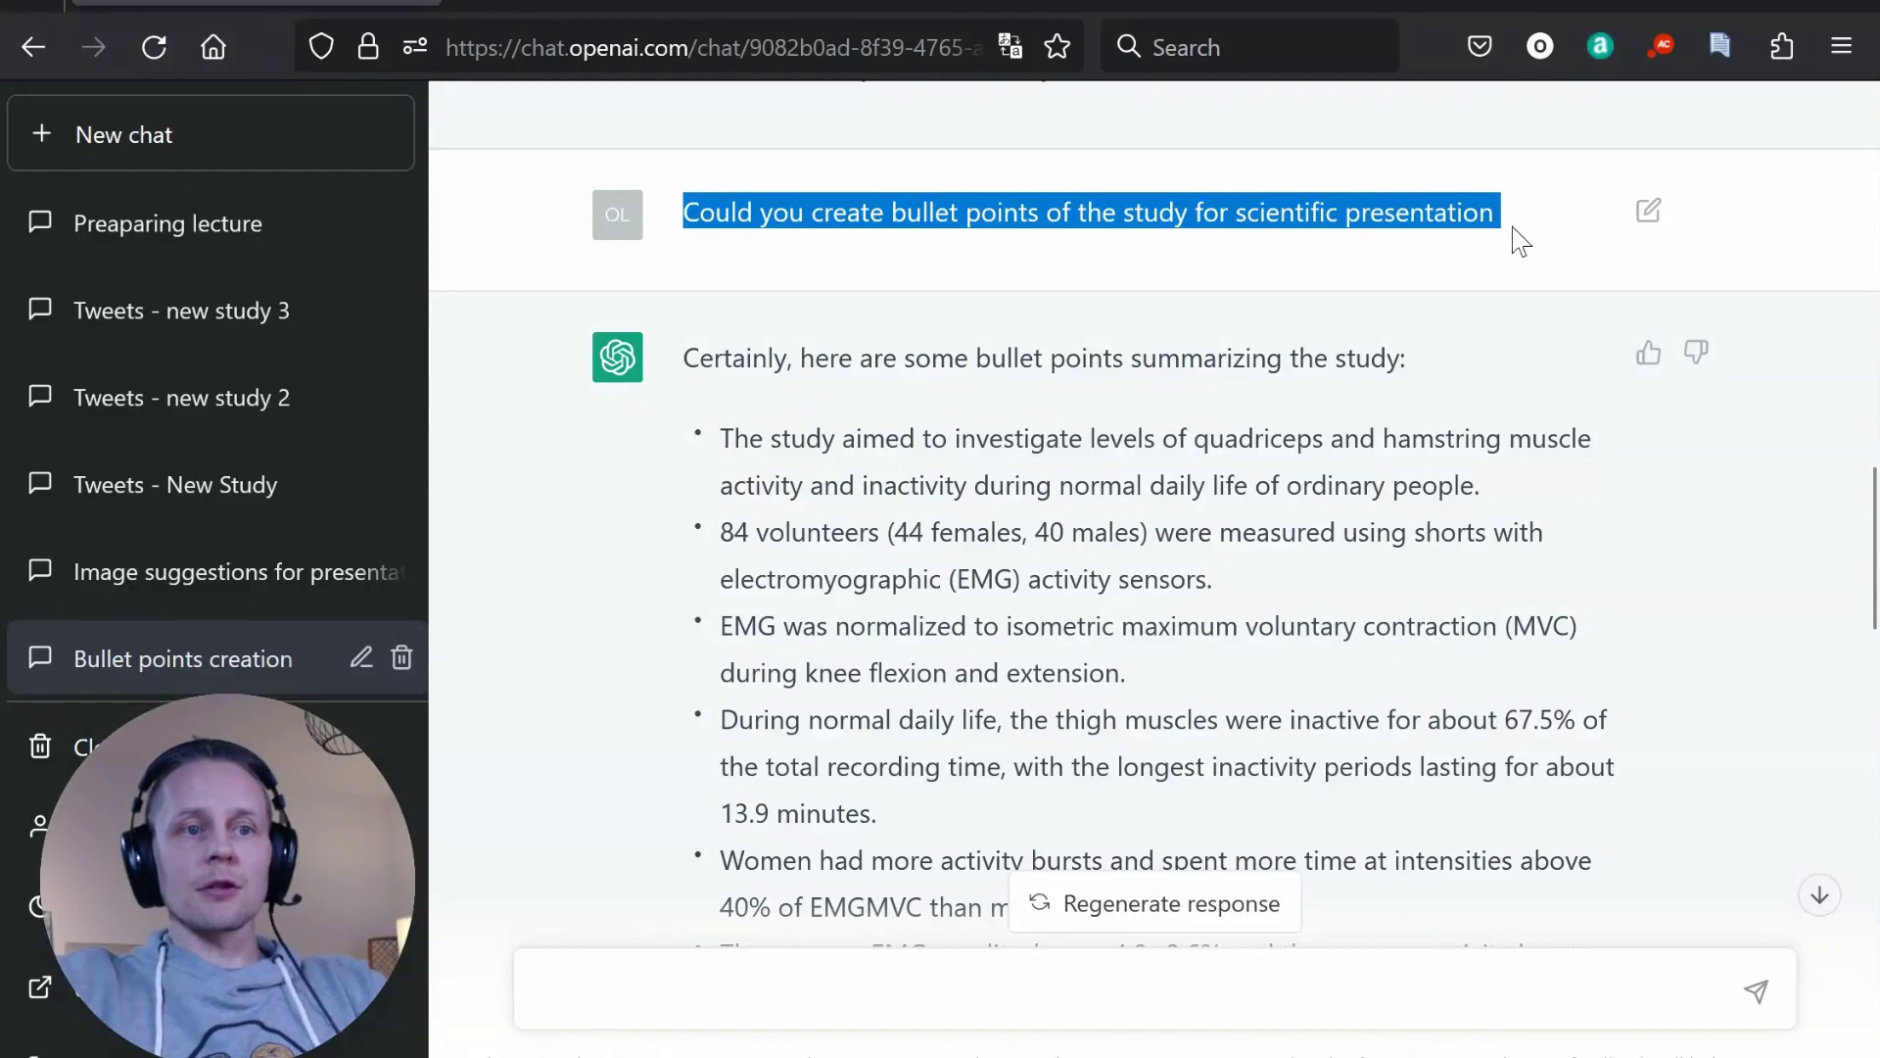
left_click(1167, 451)
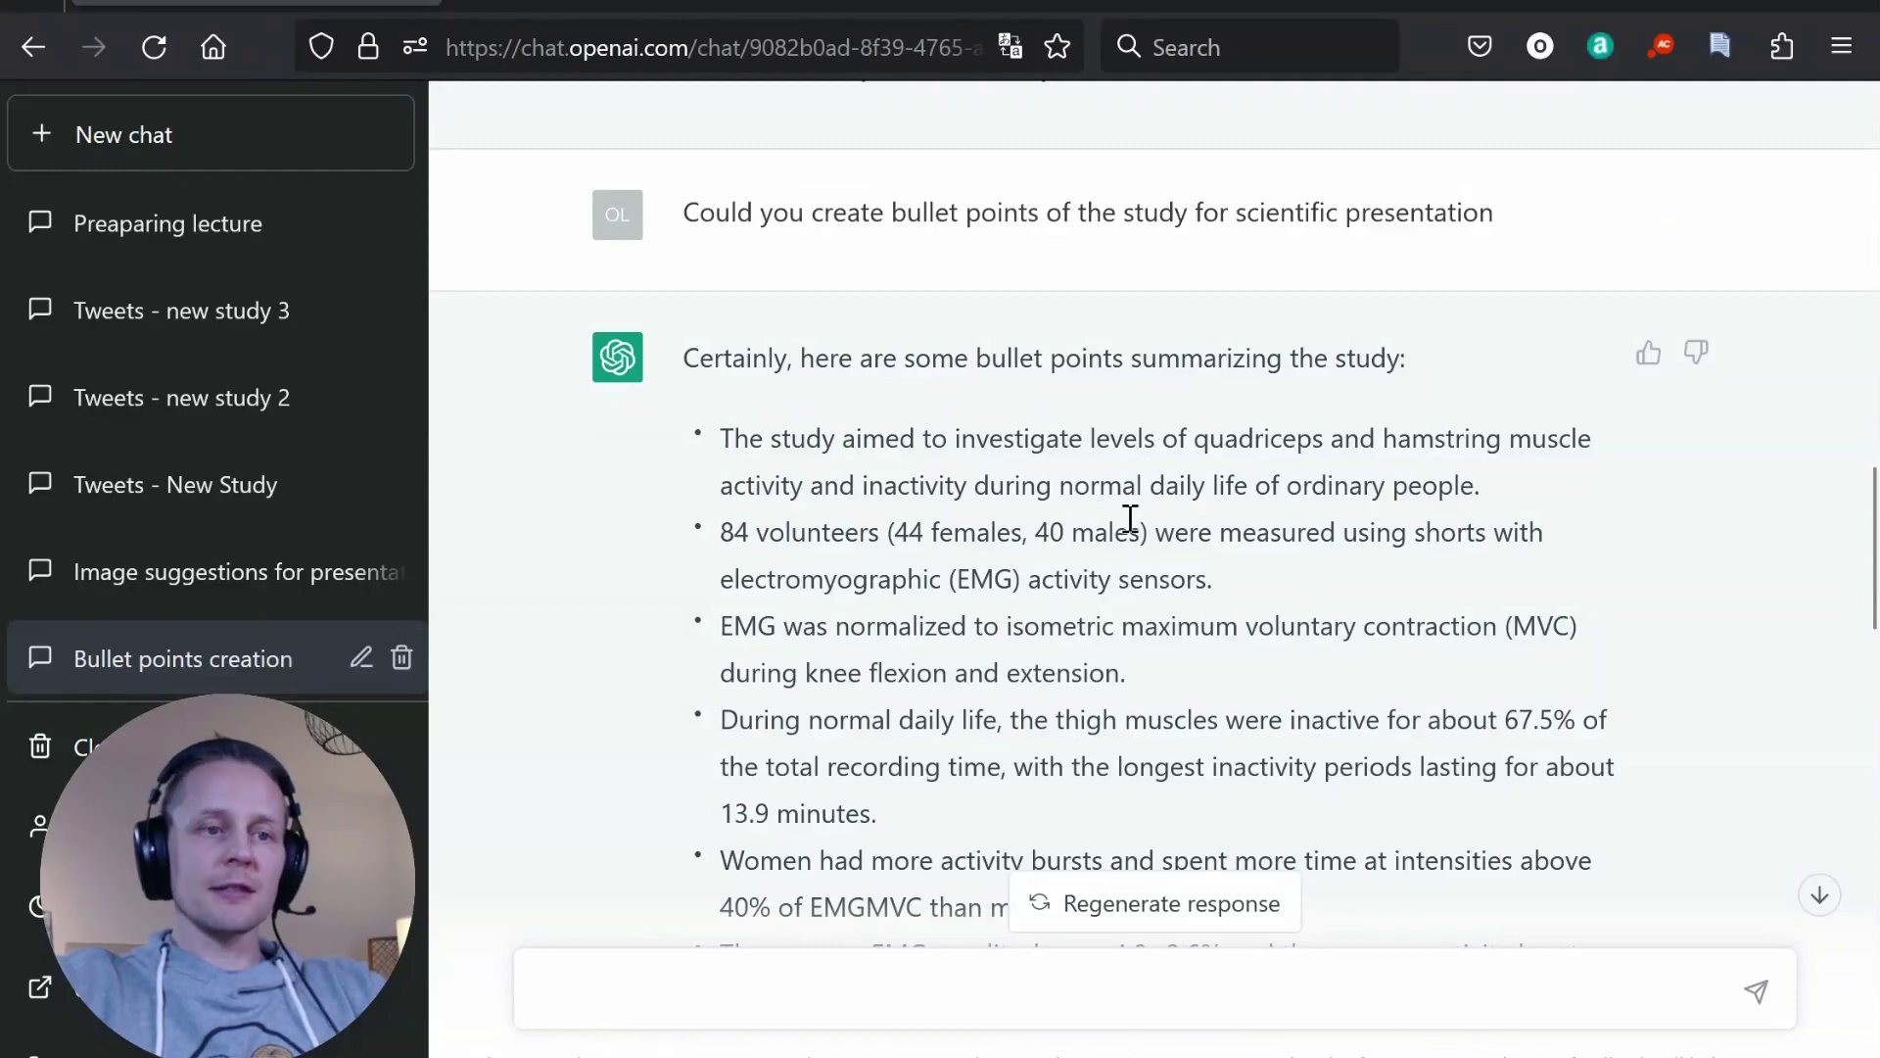
- Bring the eight-bullet study answer into view with the chat page zoomed to 90%
scroll(1131, 477, "down", 2)
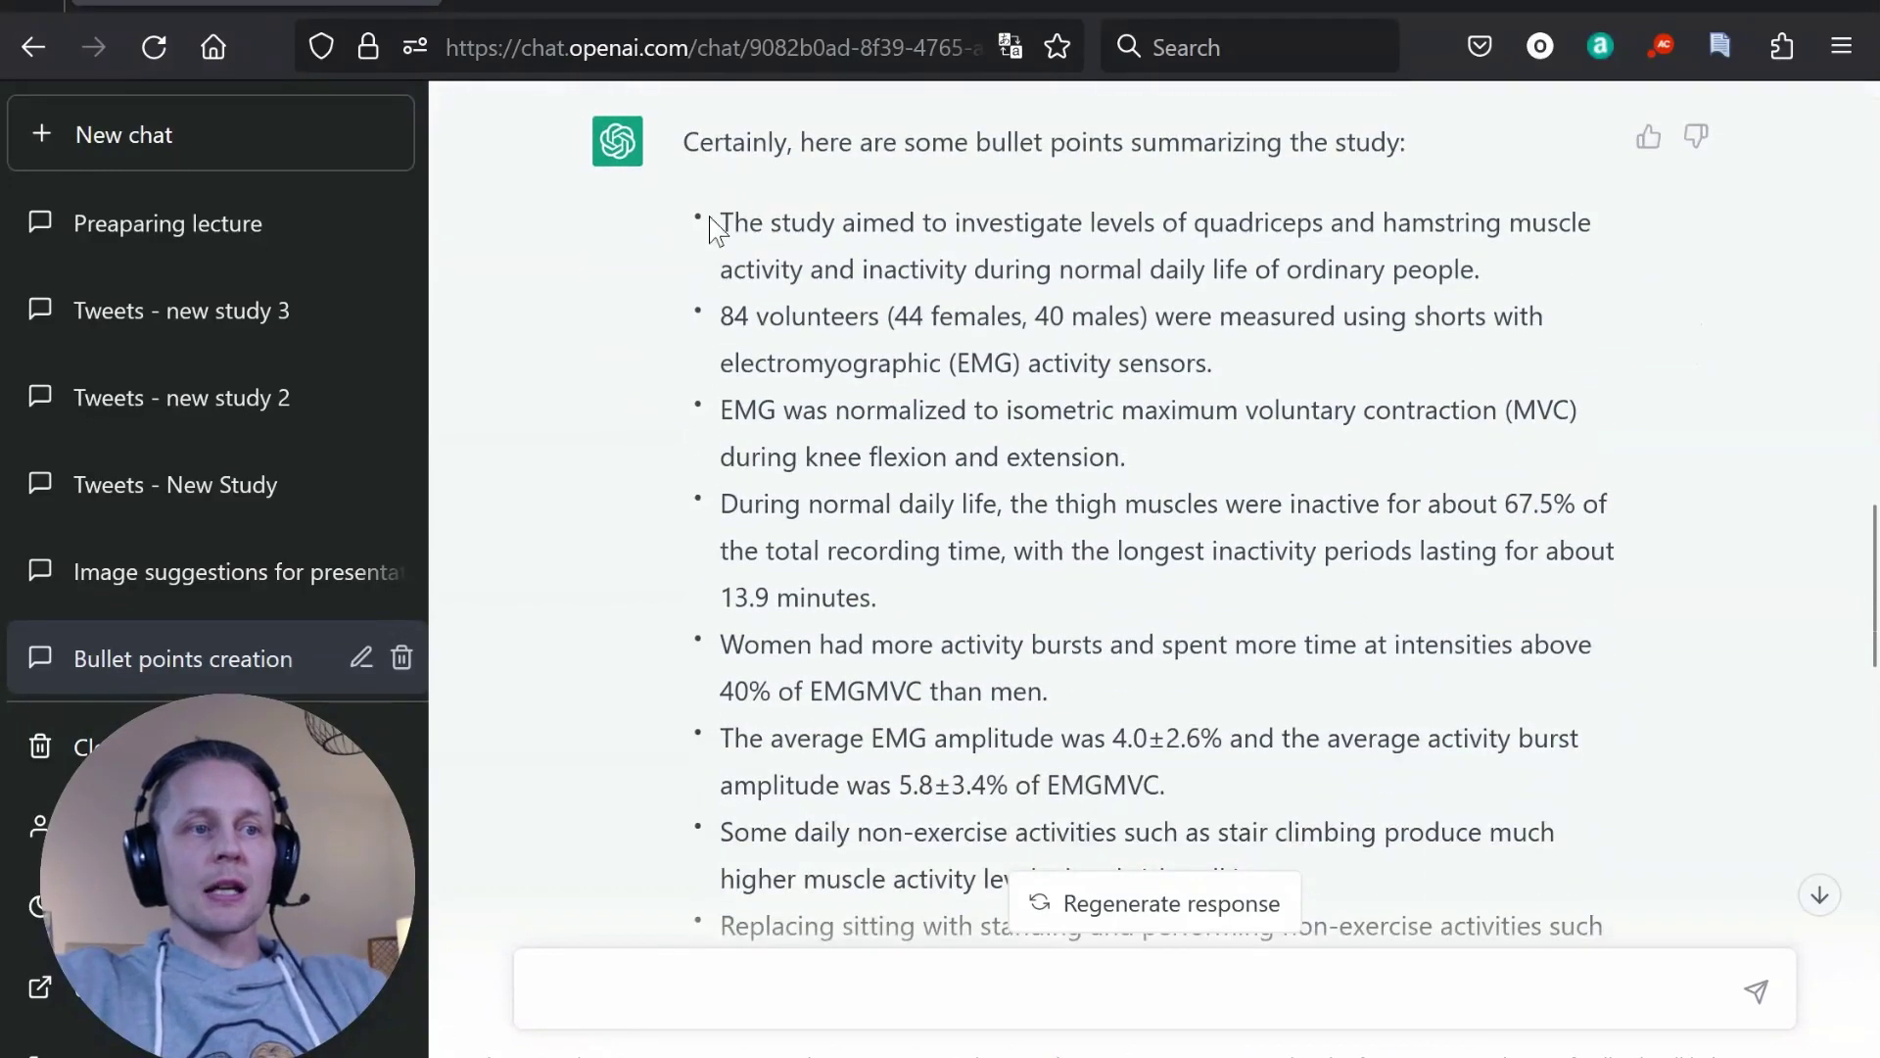
scroll(1207, 534, "down", 1)
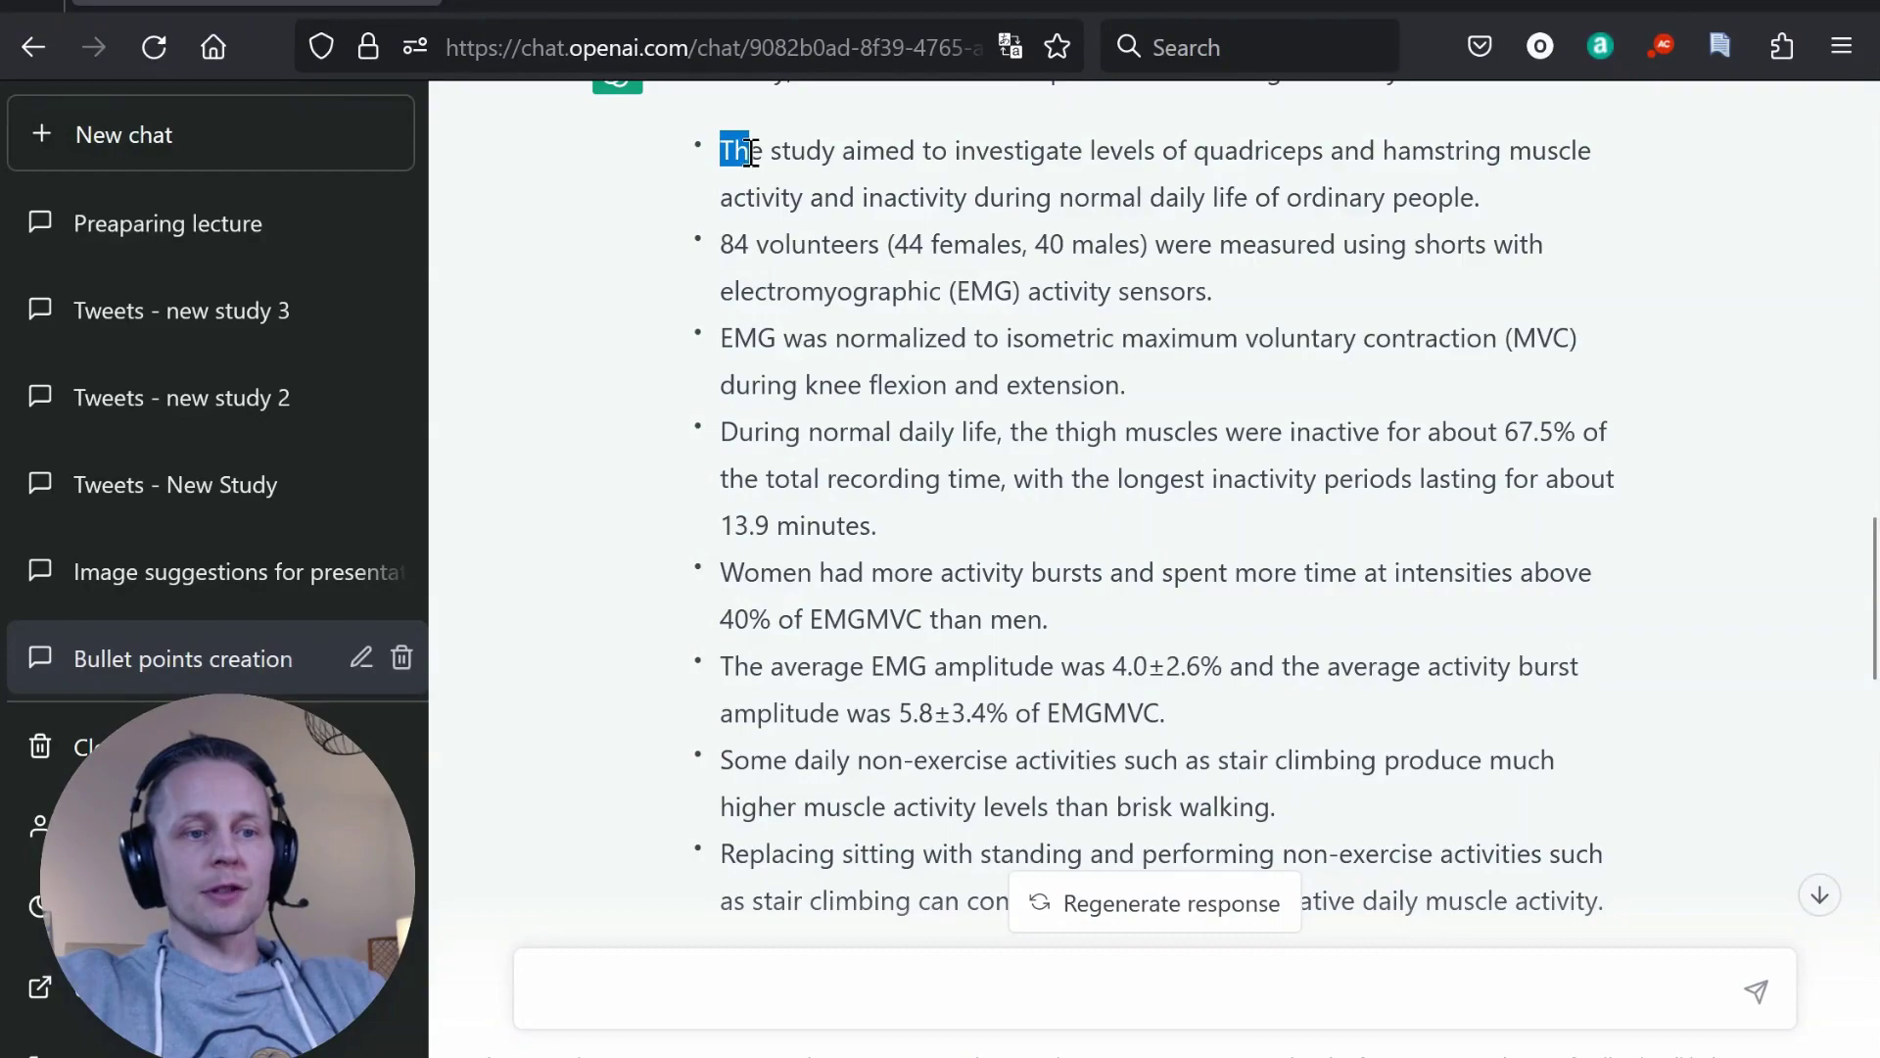
left_click_drag(750, 151, 844, 331)
left_click(1121, 556)
key("ctrl+minus")
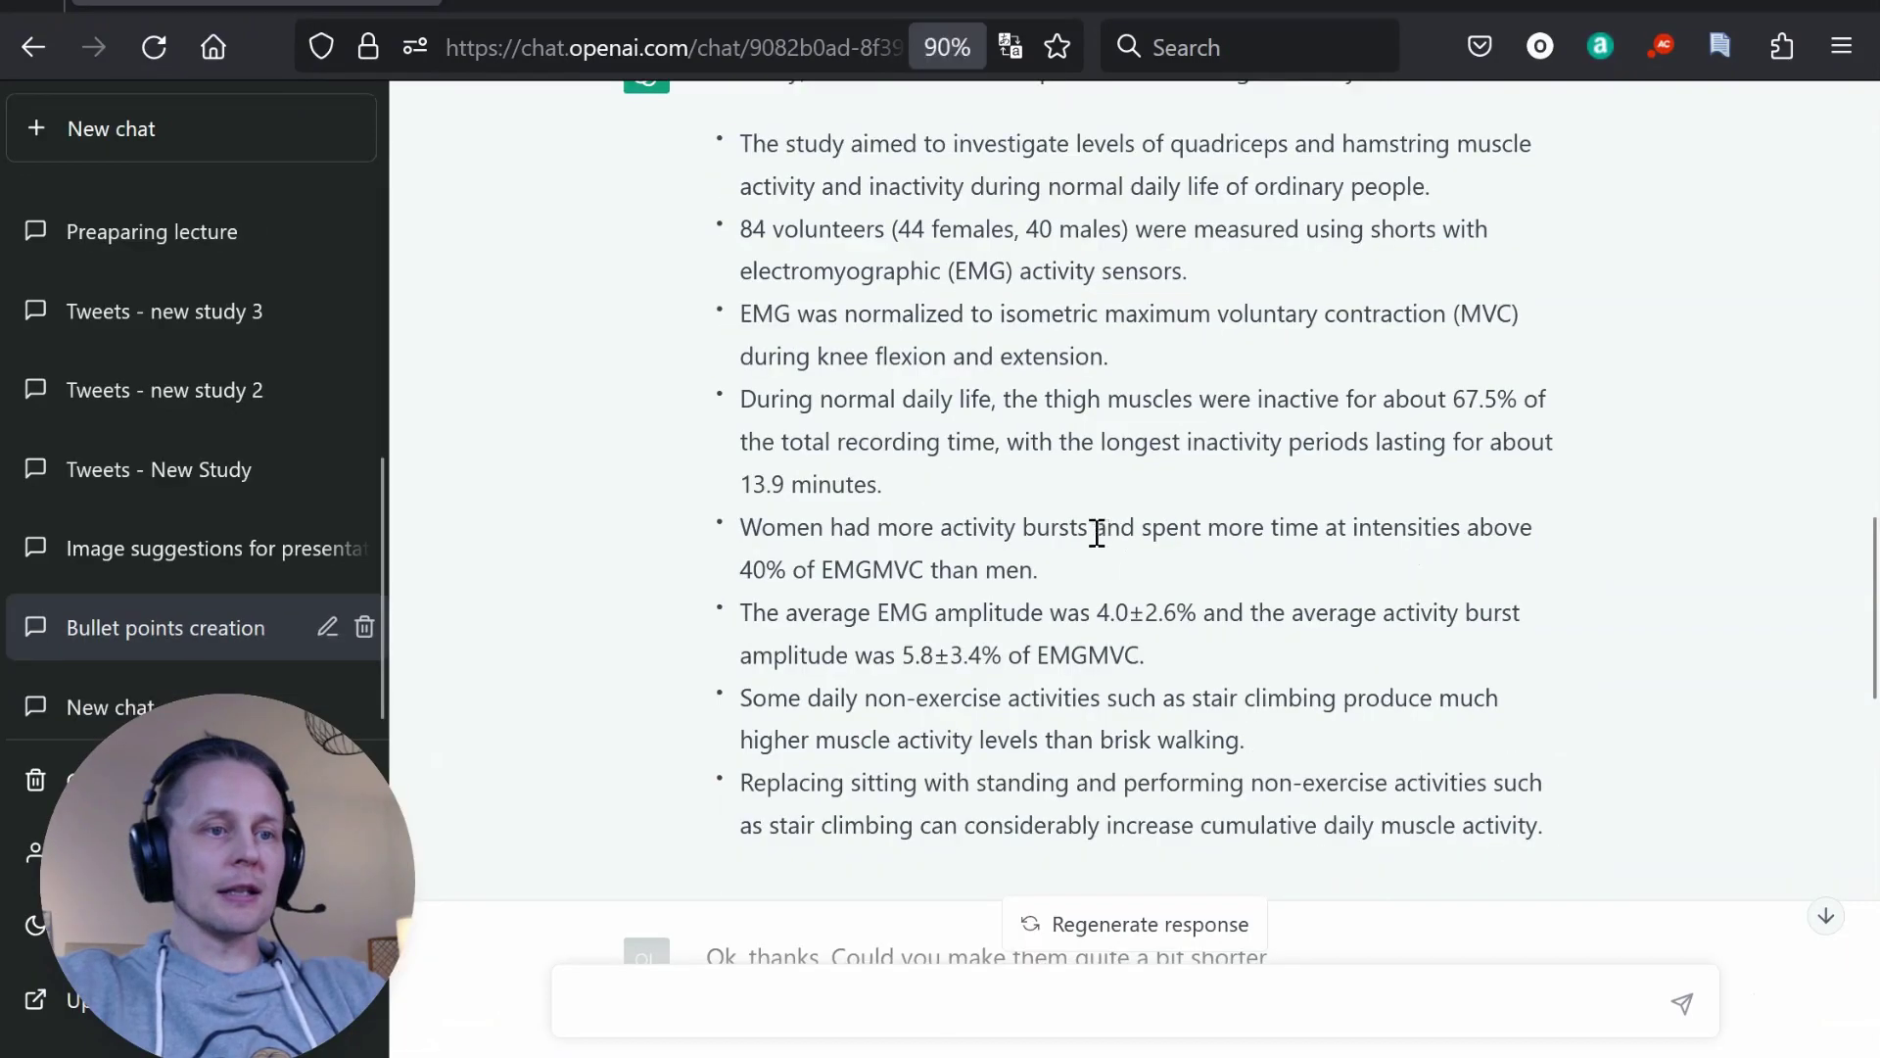
key("ctrl+minus")
key("ctrl+plus")
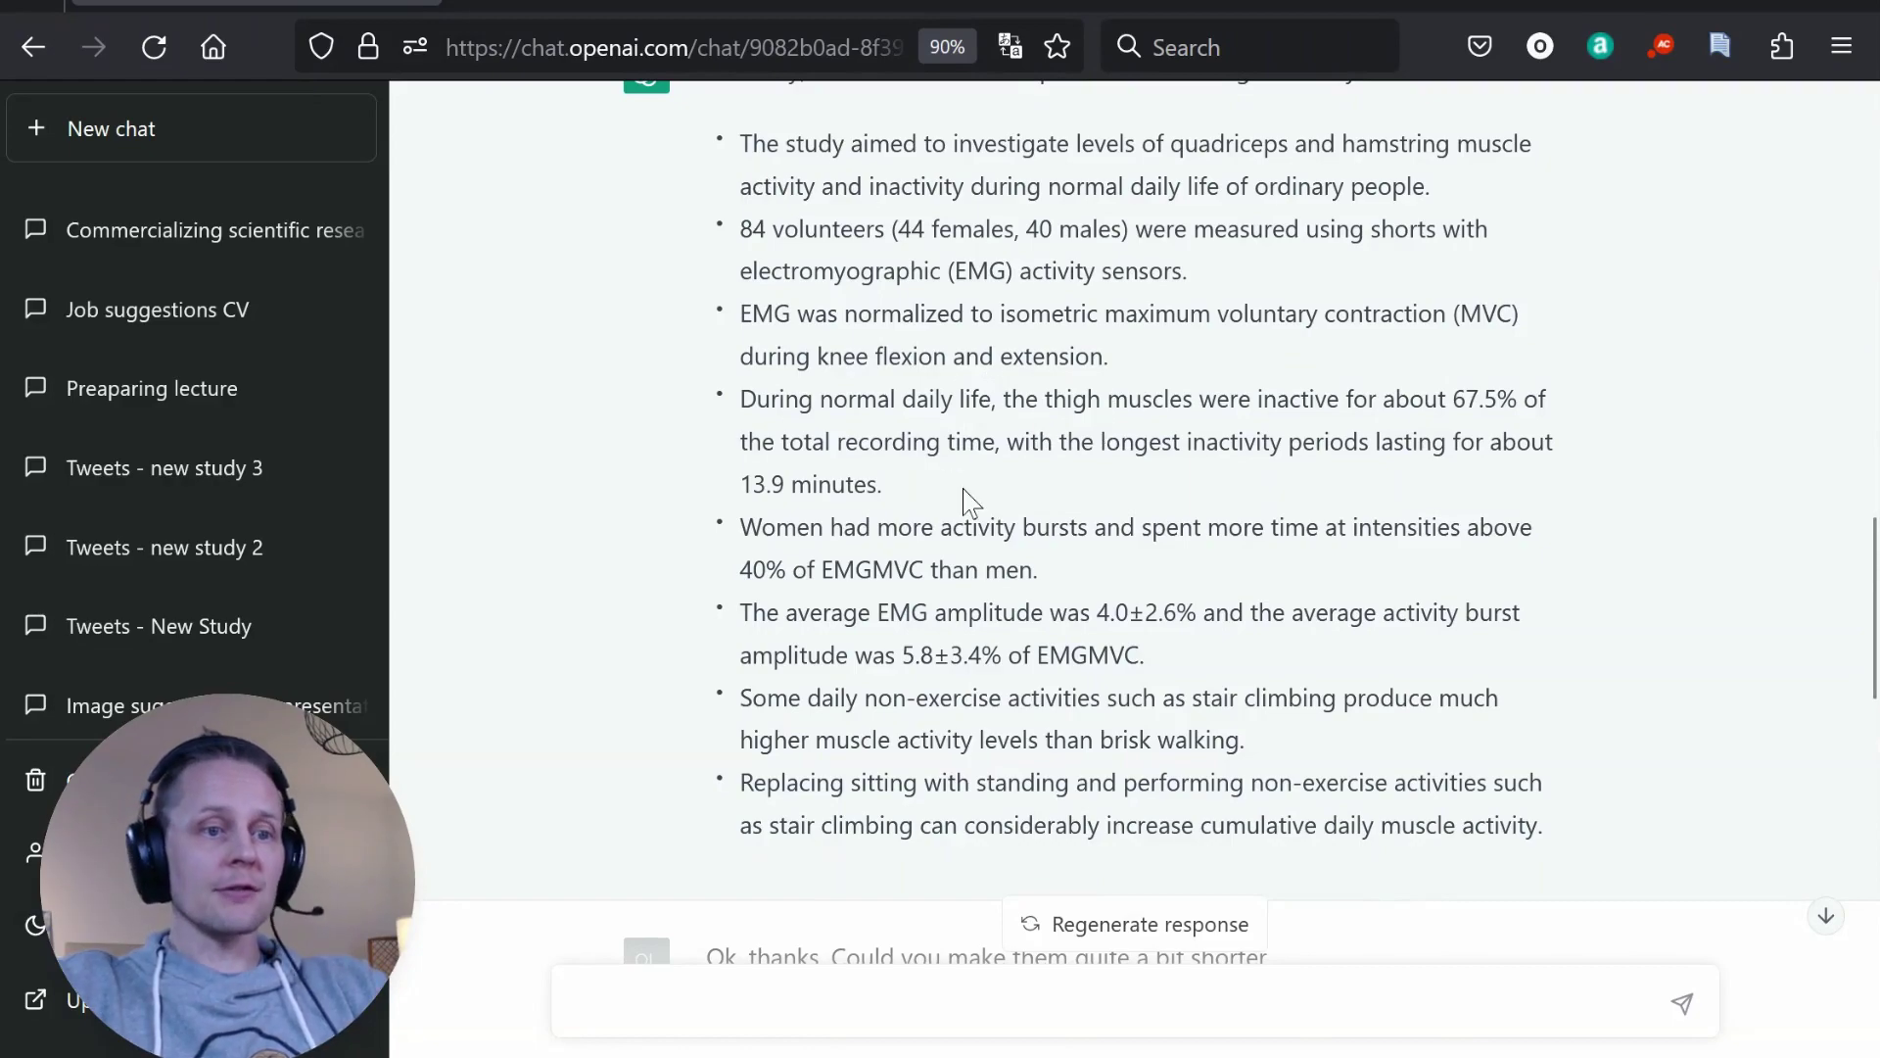
- Select all eight study bullets in ChatGPT and paste them into slide 2's speaker notes
left_click_drag(1606, 840, 714, 144)
key("alt+Tab")
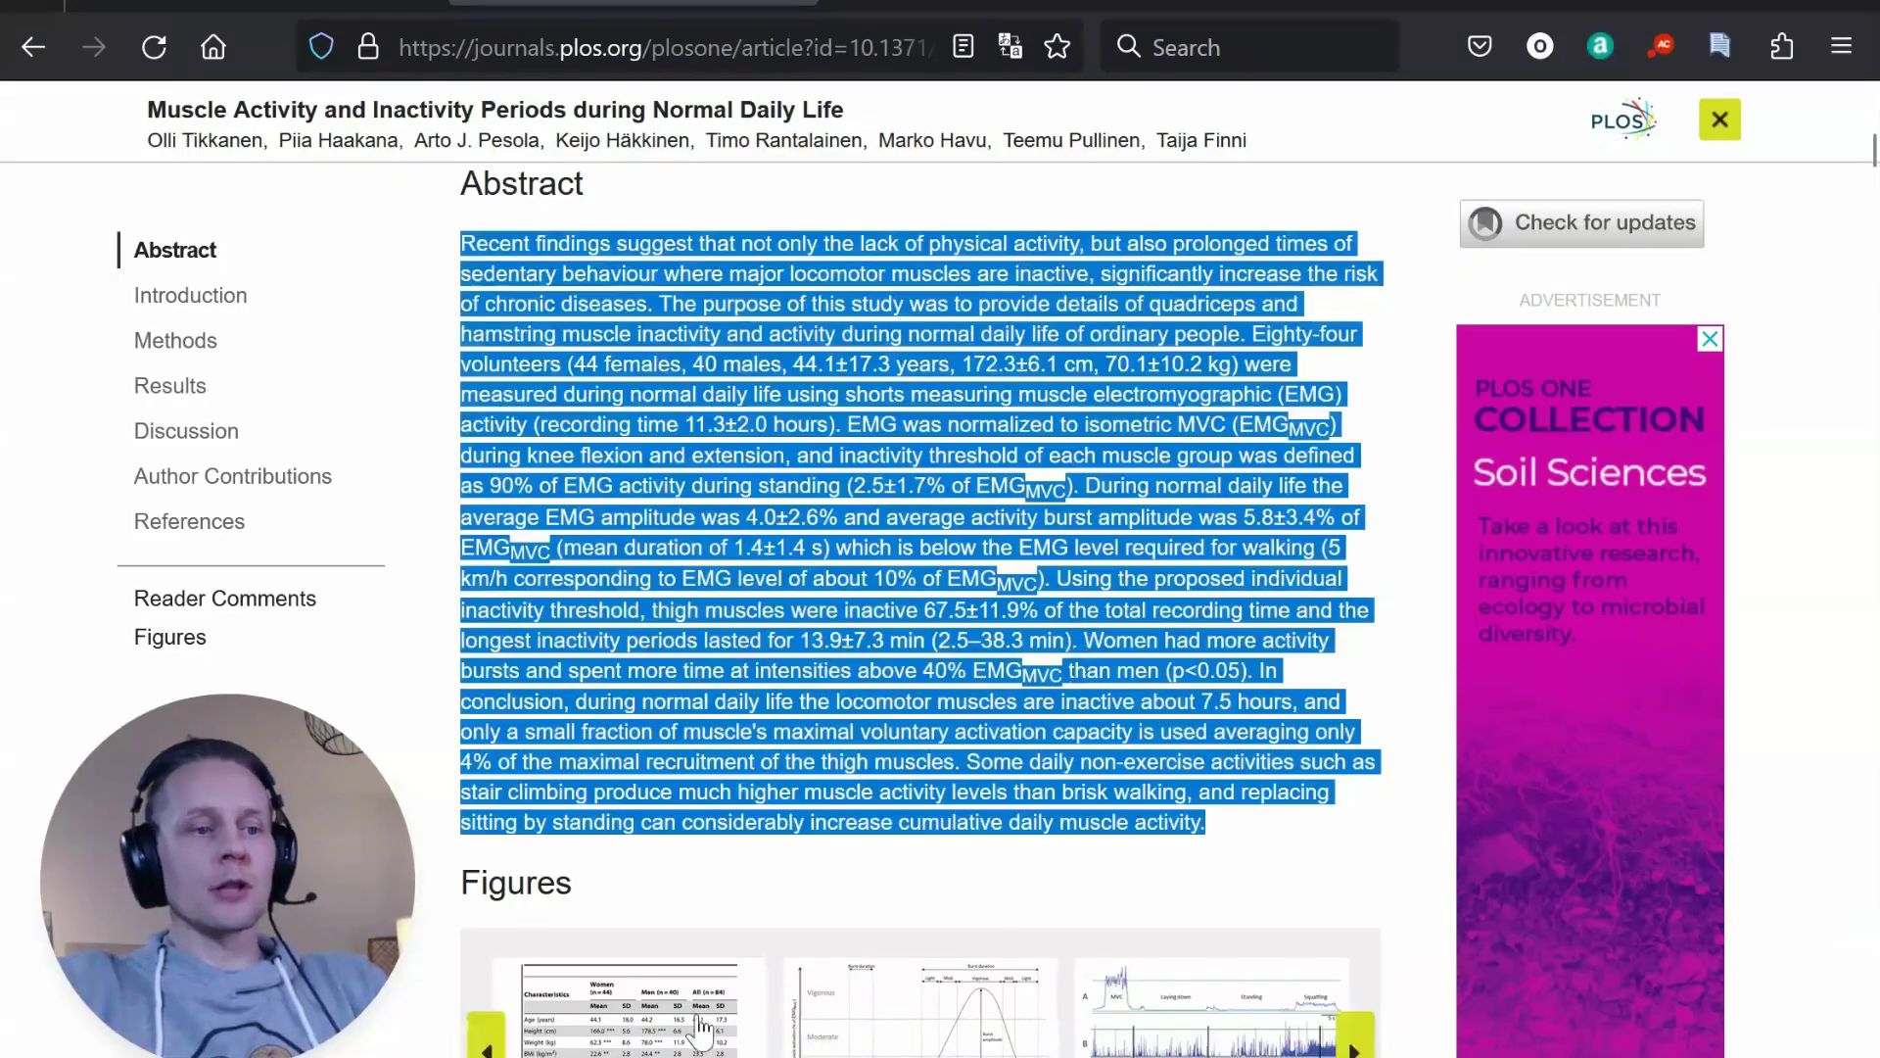
key("alt+Tab")
key("Tab")
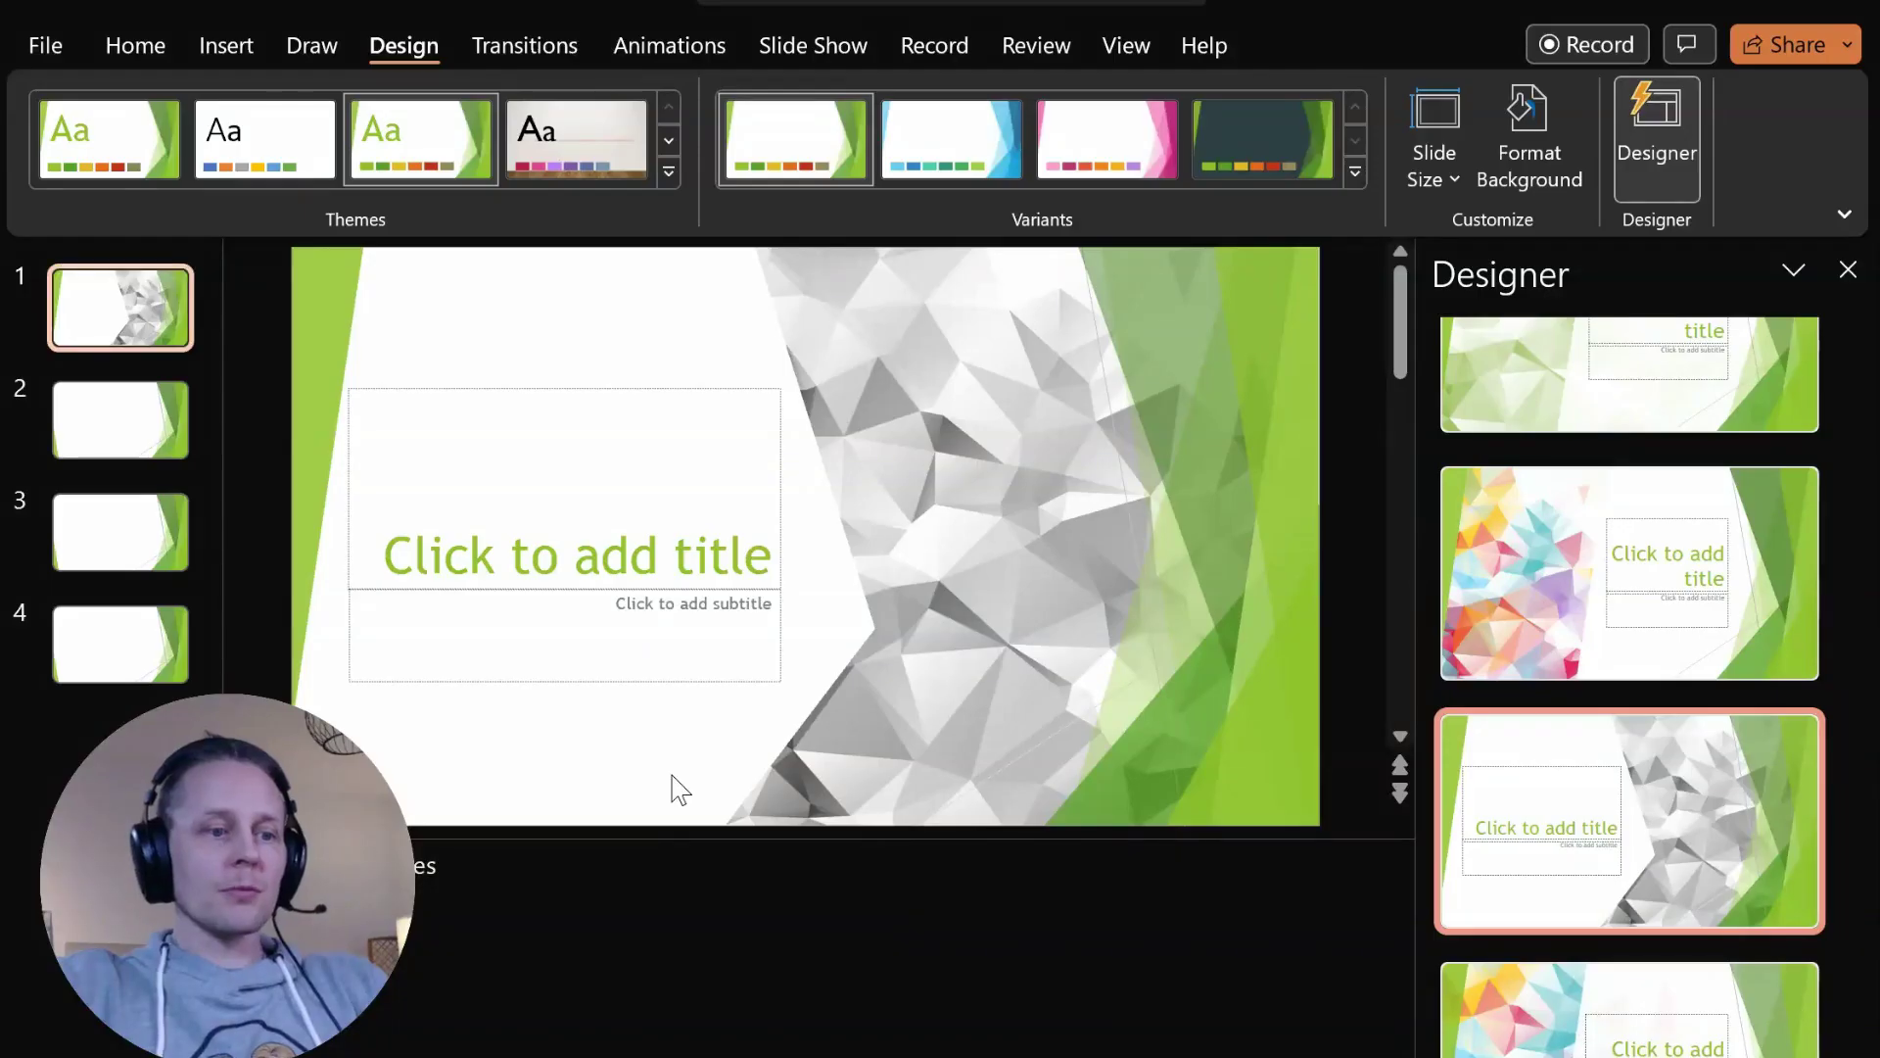
scroll(672, 785, "down", 3)
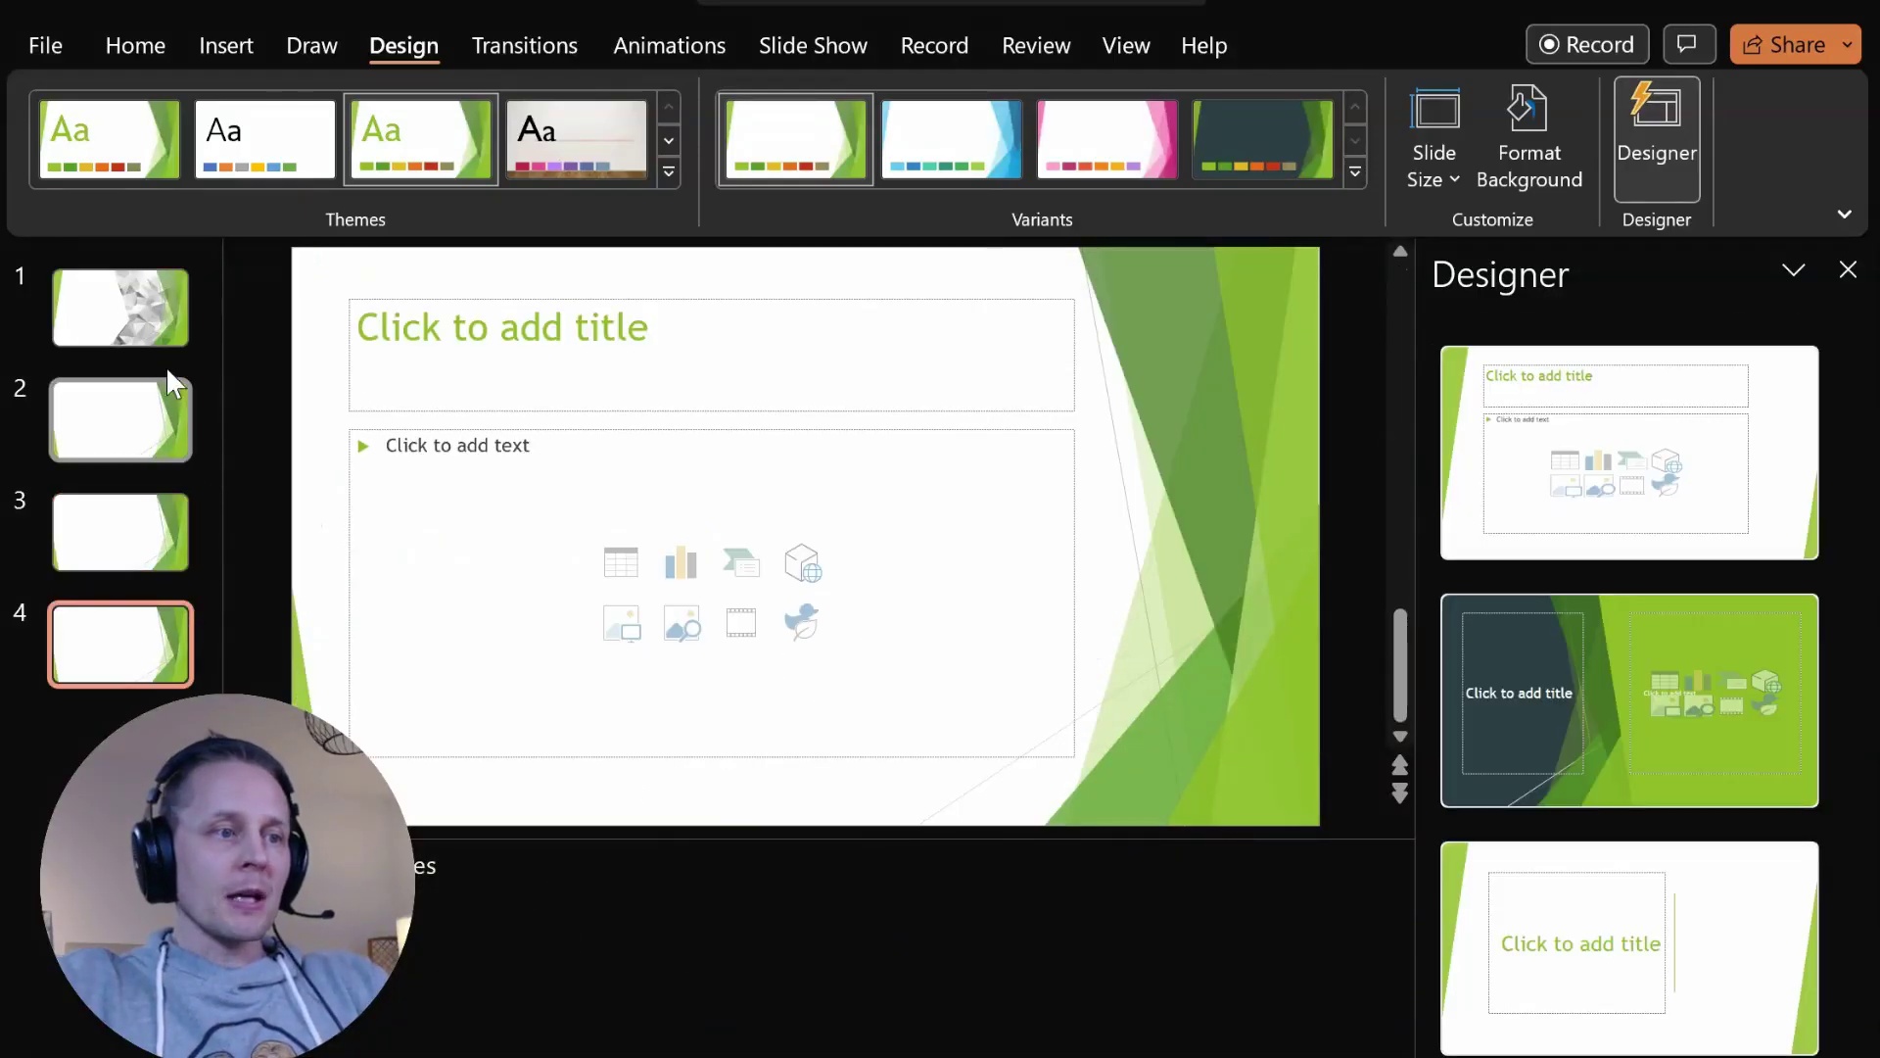
left_click(111, 453)
left_click(745, 898)
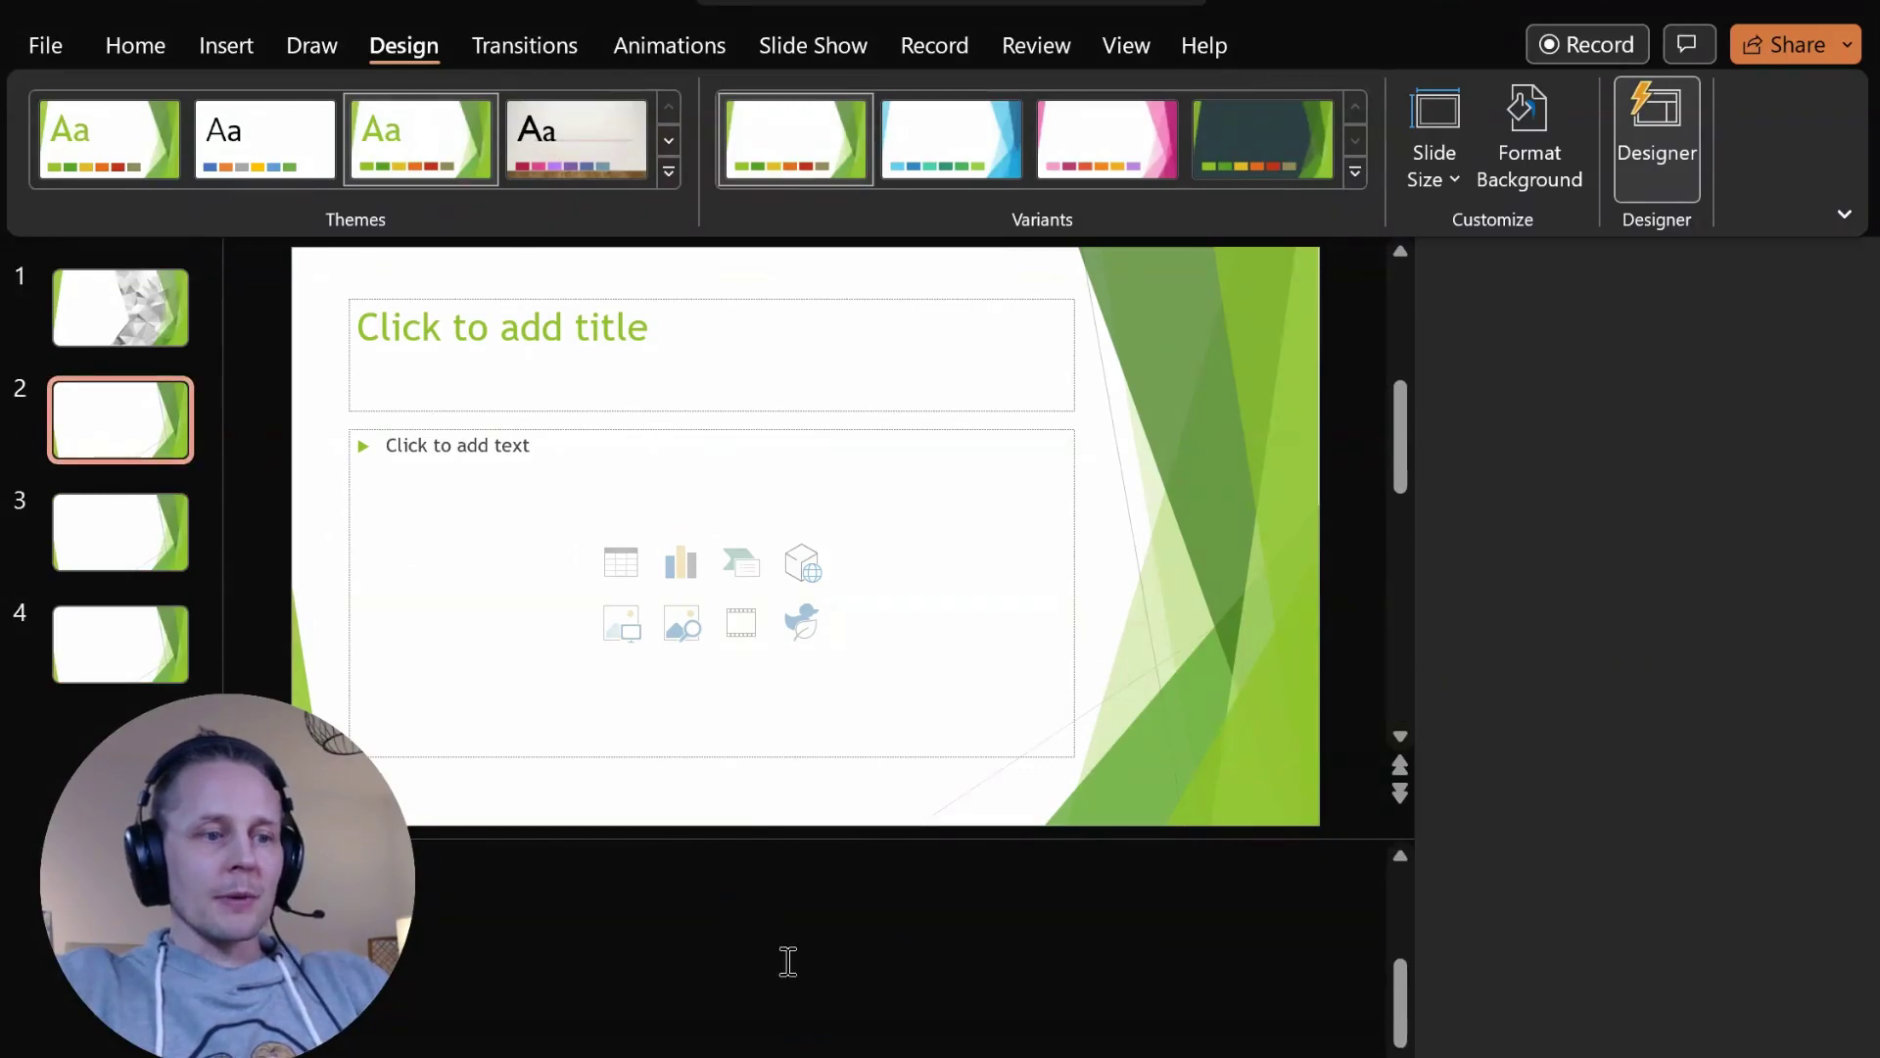
key("ctrl+v")
scroll(949, 953, "up", 2)
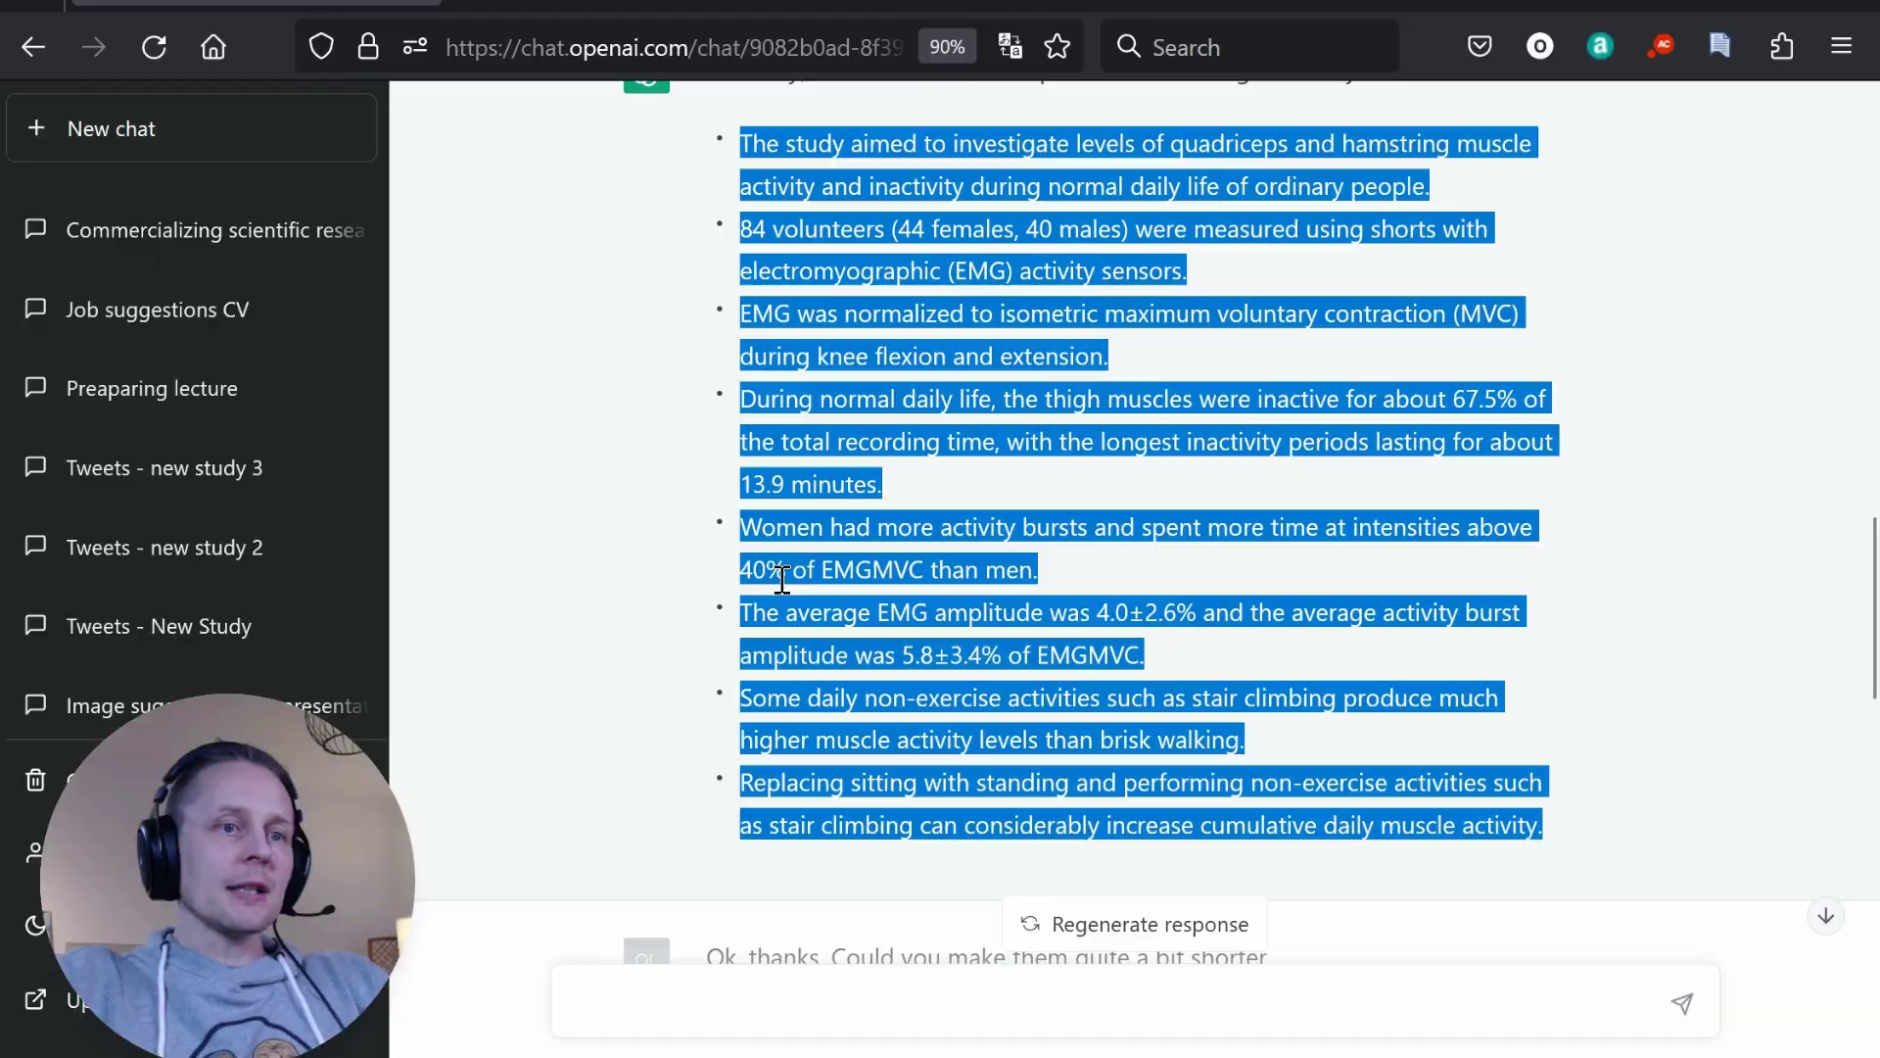
- Scroll through the later ChatGPT replies up to the request for still shorter bullets
scroll(929, 530, "down", 4)
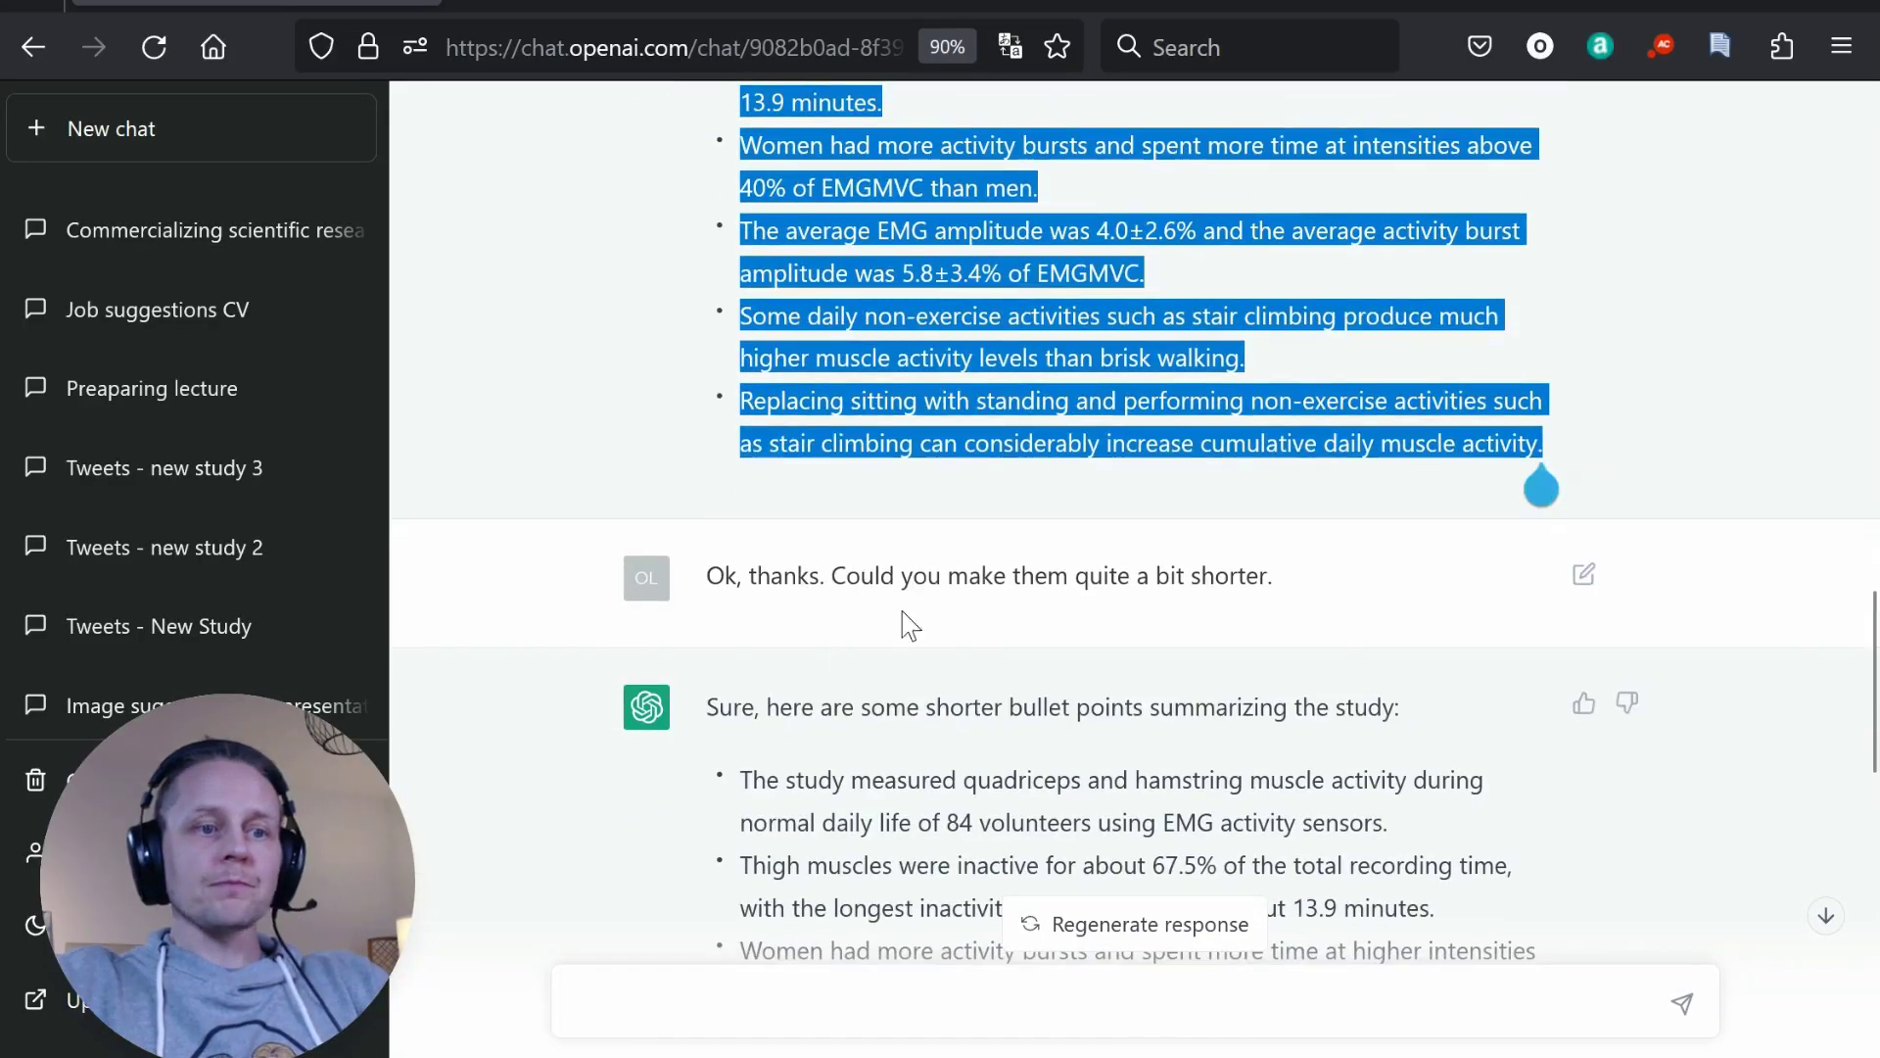
scroll(888, 592, "down", 2)
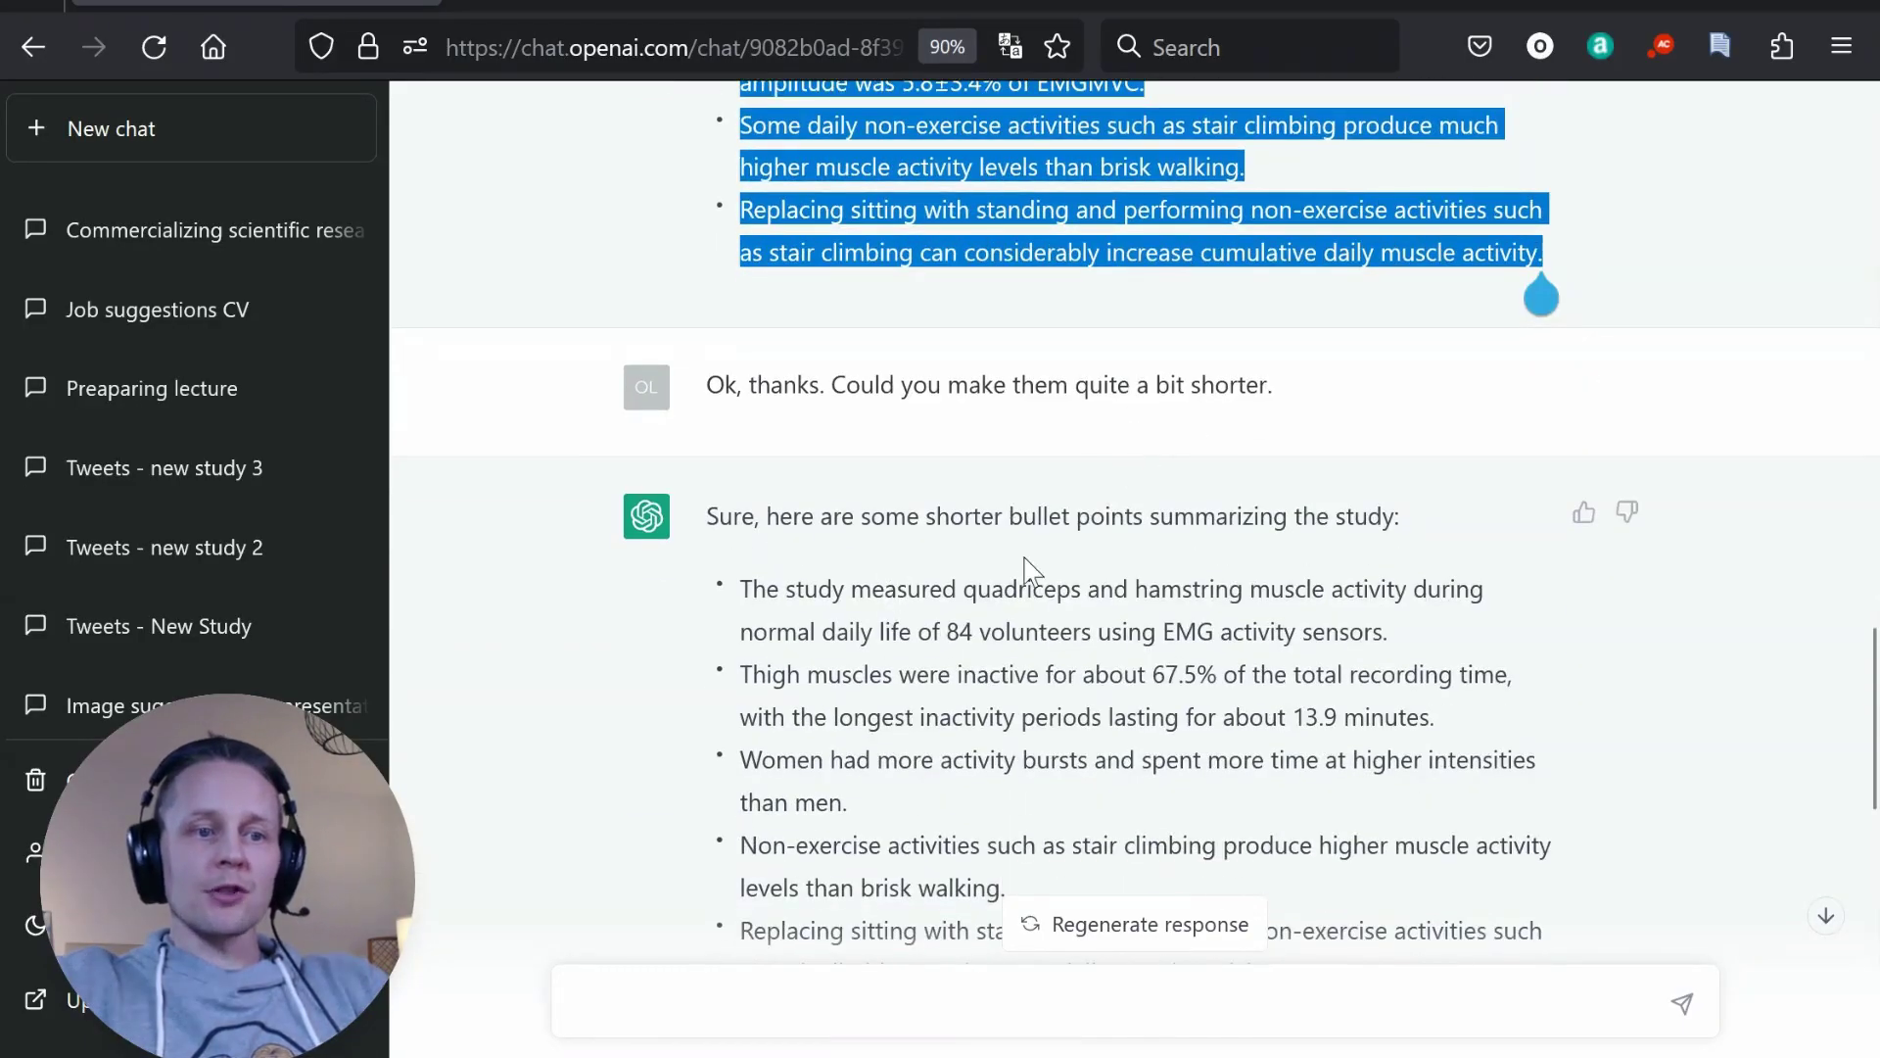
left_click_drag(755, 578, 1406, 650)
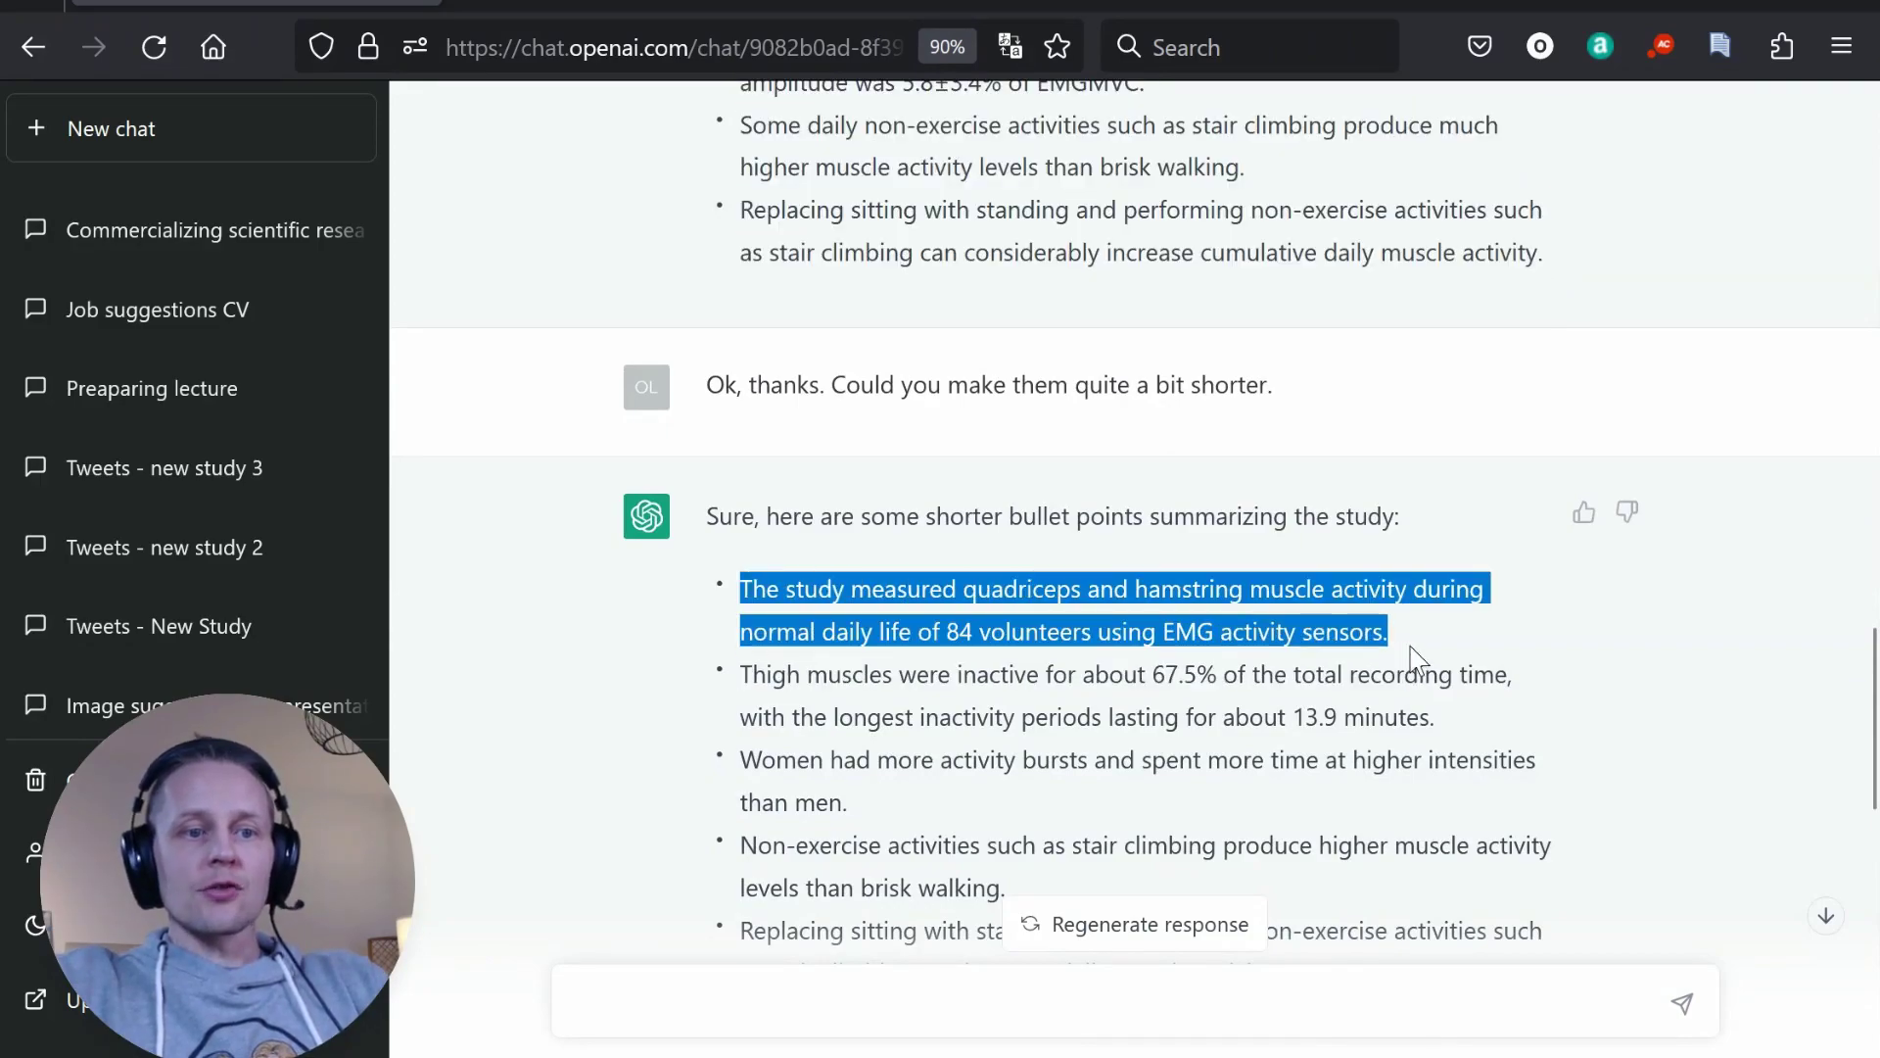
scroll(938, 611, "down", 3)
scroll(938, 611, "down", 4)
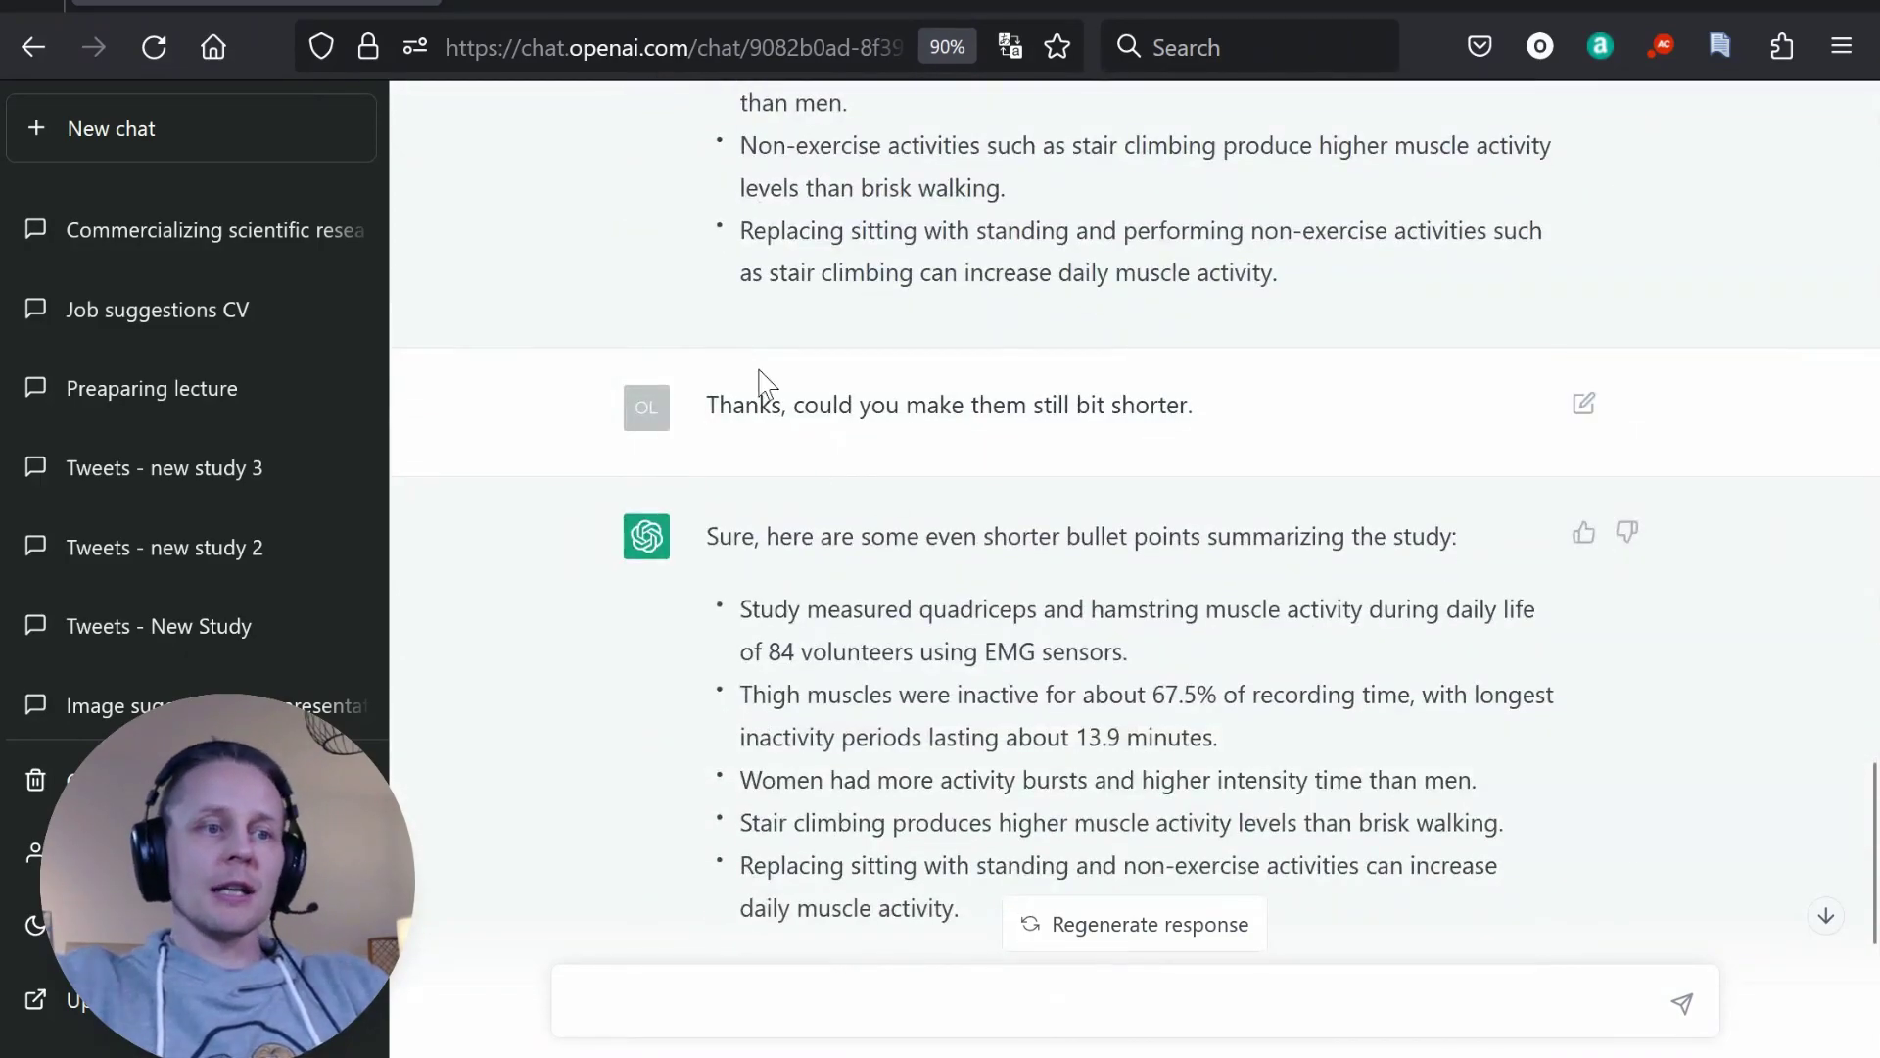
left_click_drag(778, 414, 1251, 427)
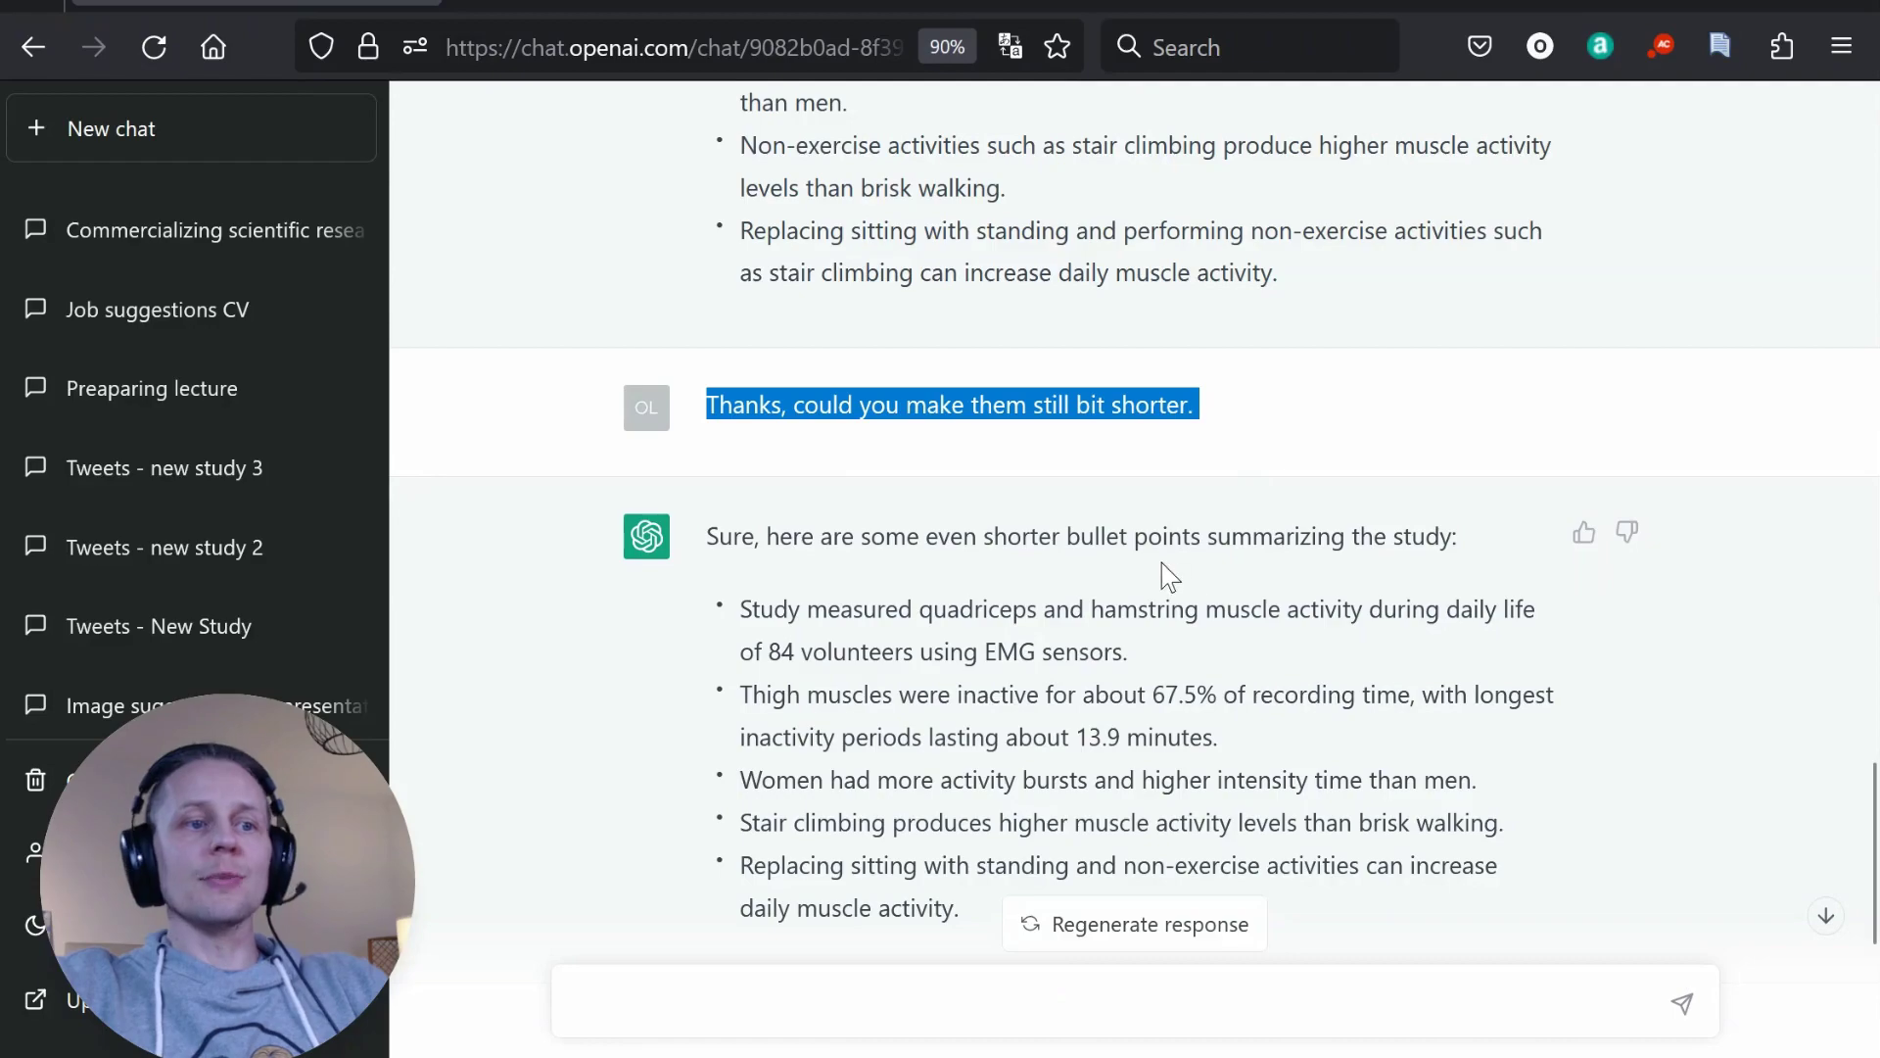
- Select the five shortest bullet points in the final reply
scroll(943, 612, "down", 3)
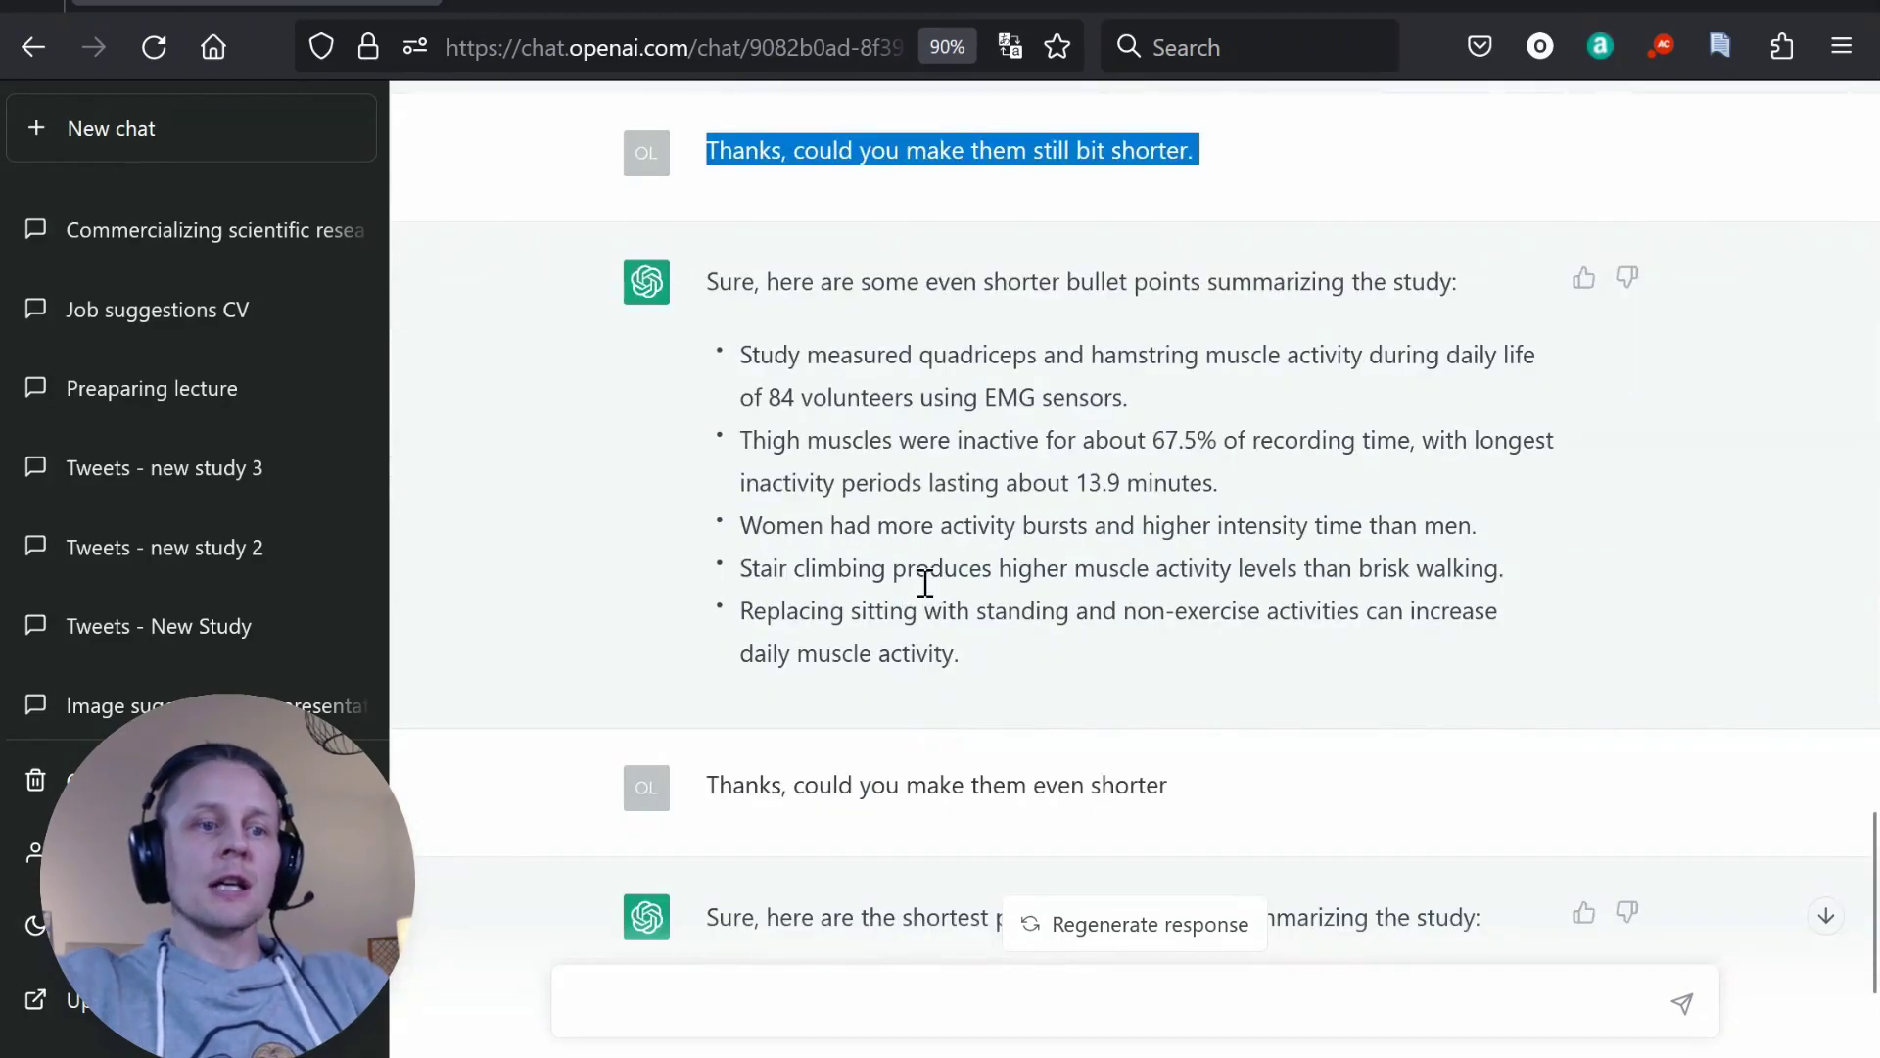
left_click_drag(745, 351, 1130, 397)
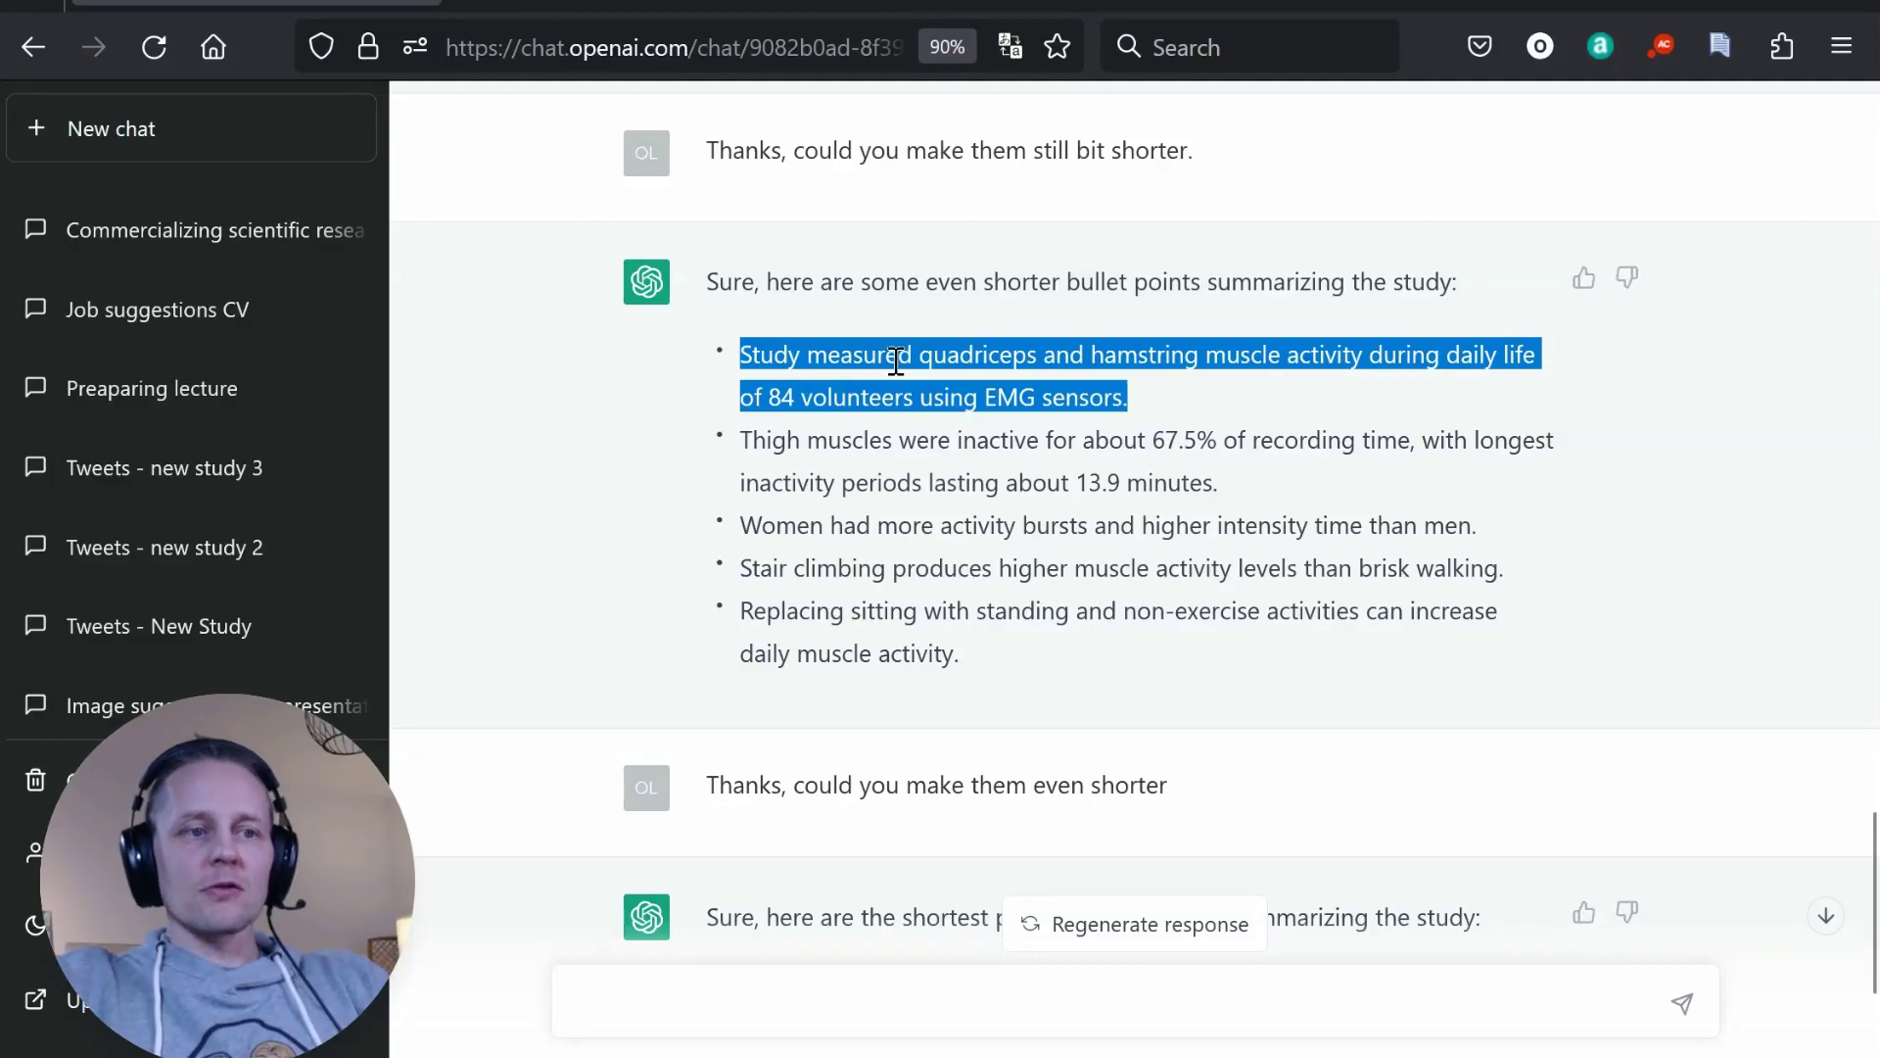
scroll(893, 358, "down", 3)
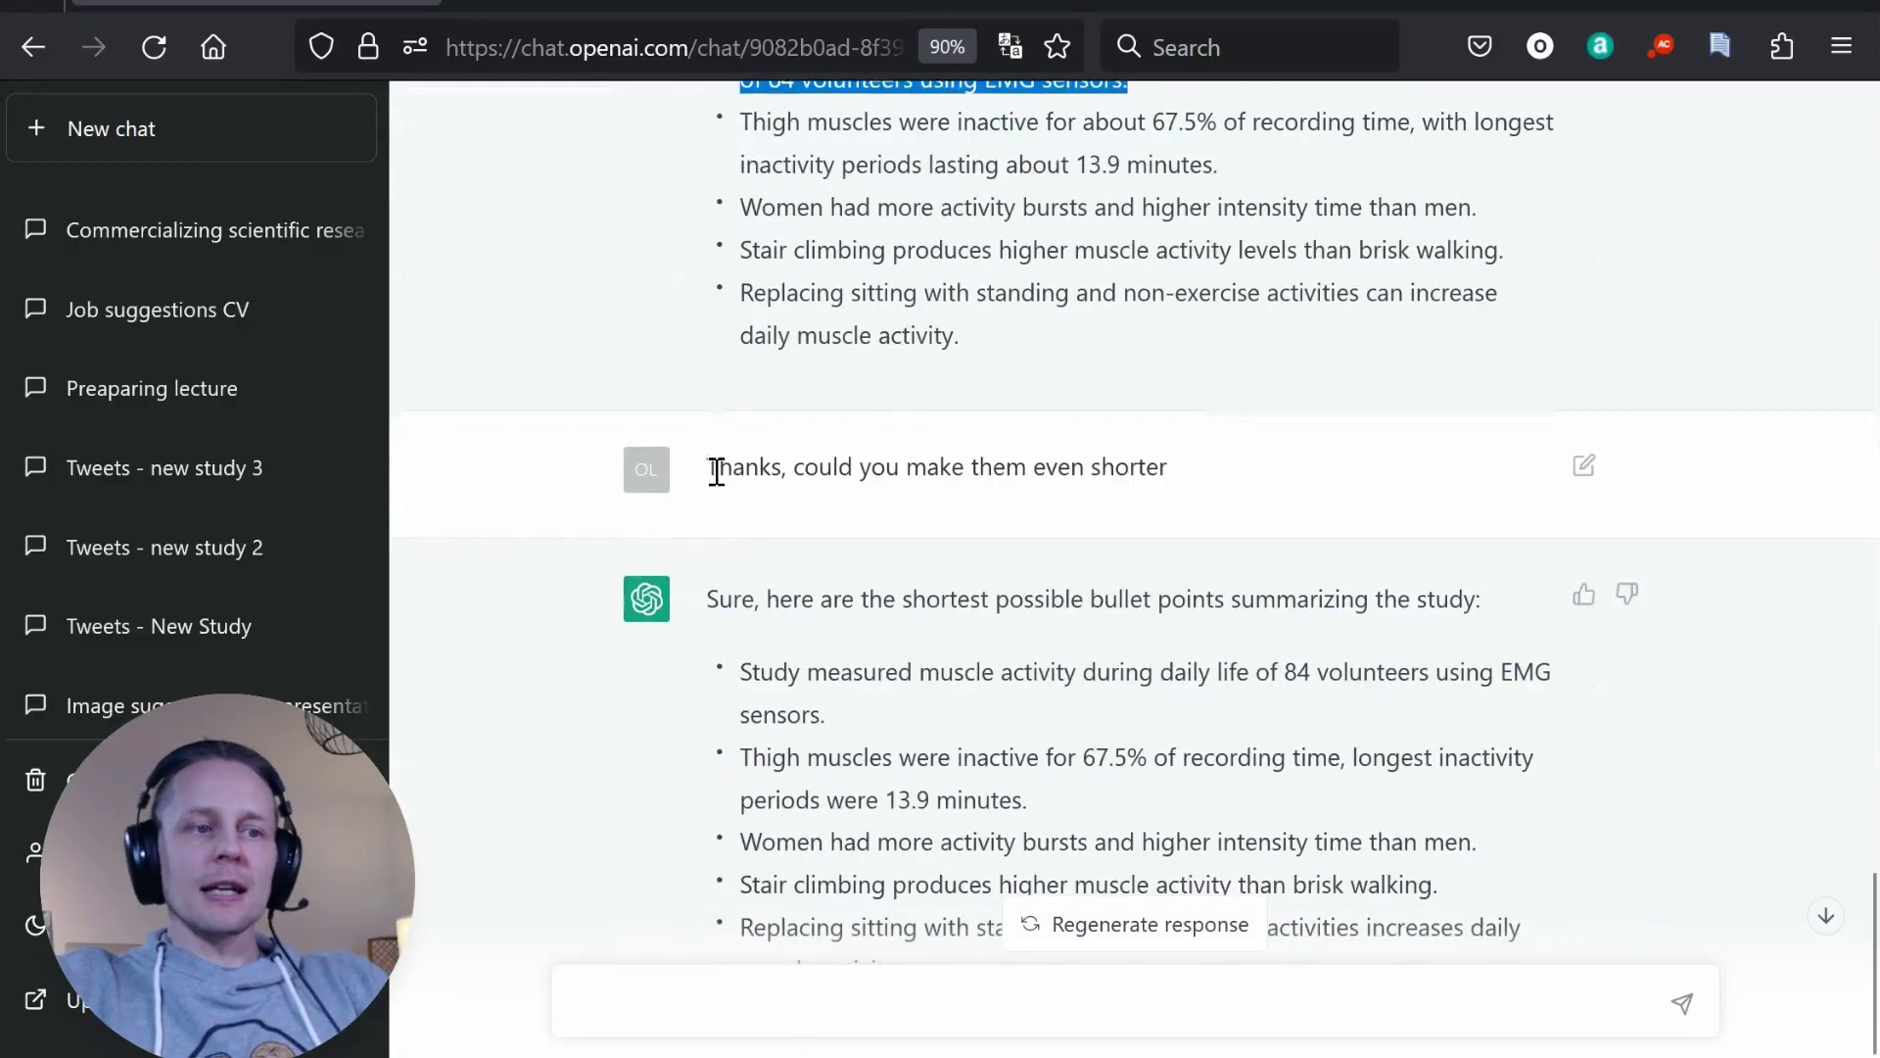
left_click_drag(717, 471, 1212, 487)
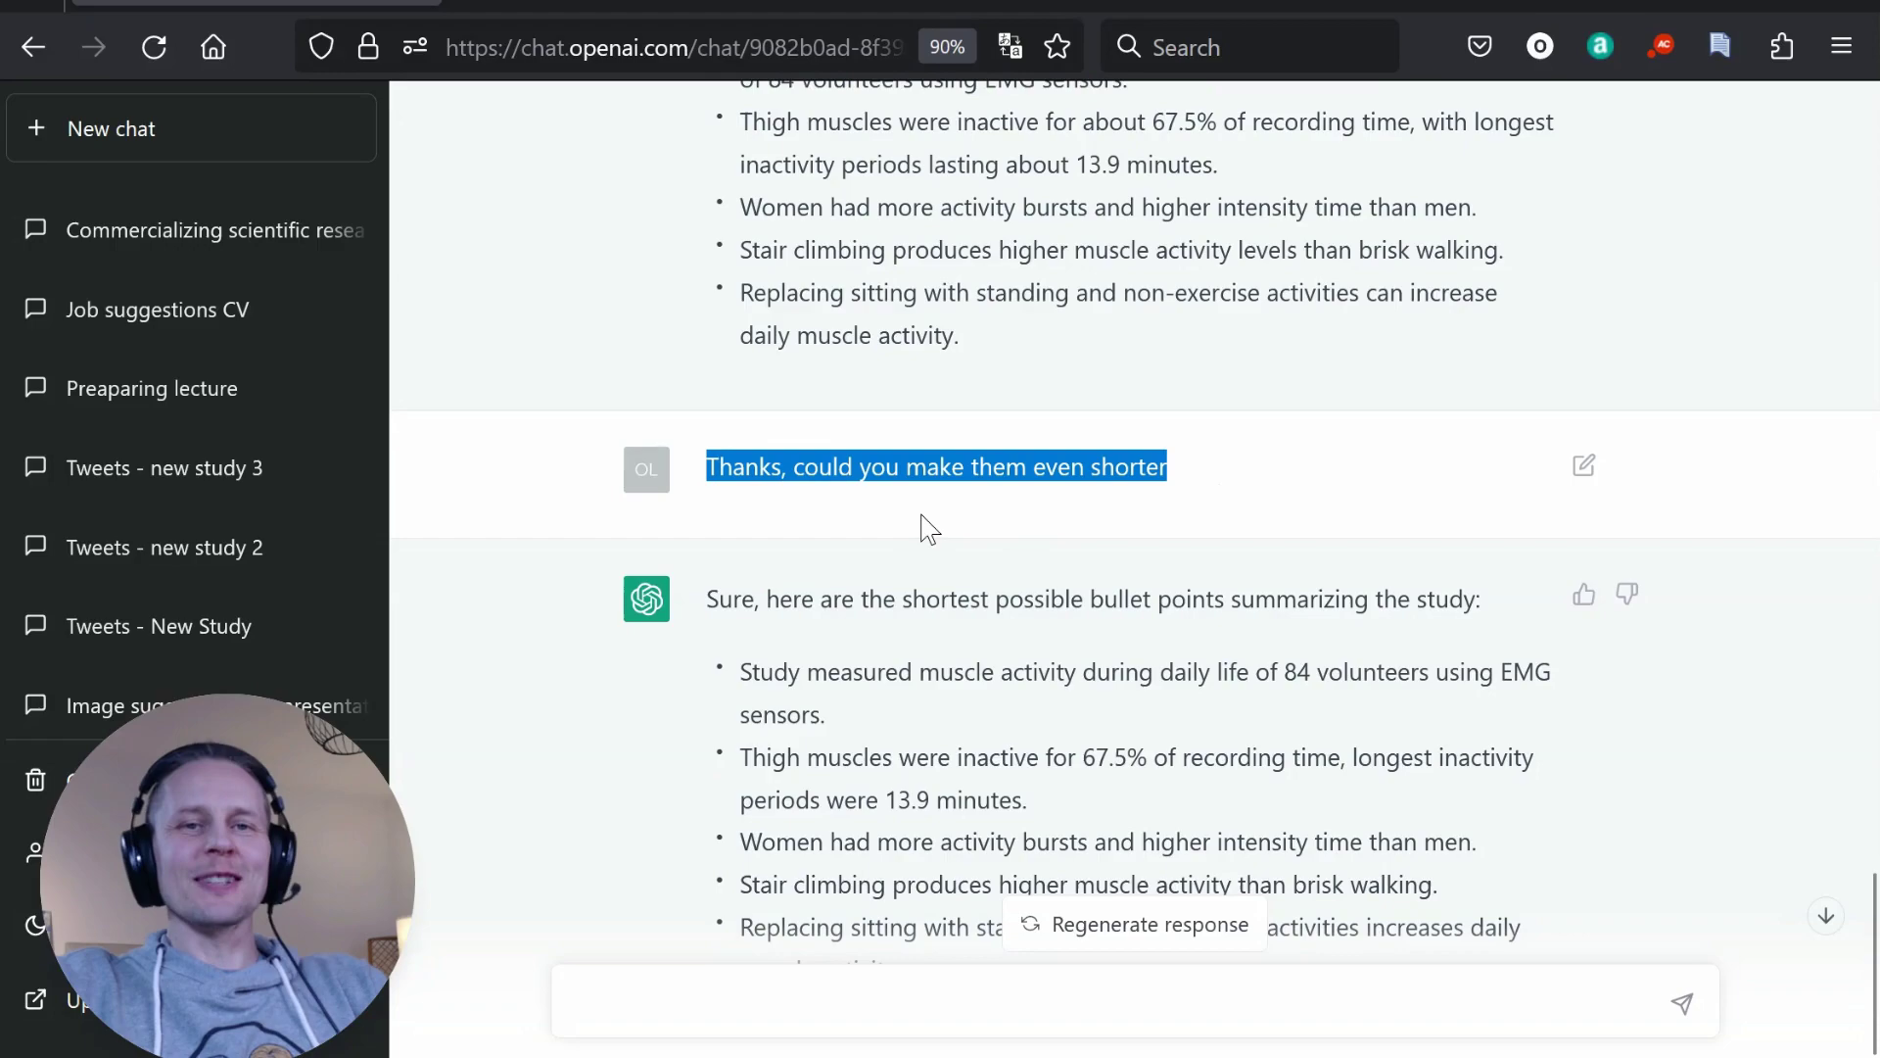
scroll(921, 525, "down", 2)
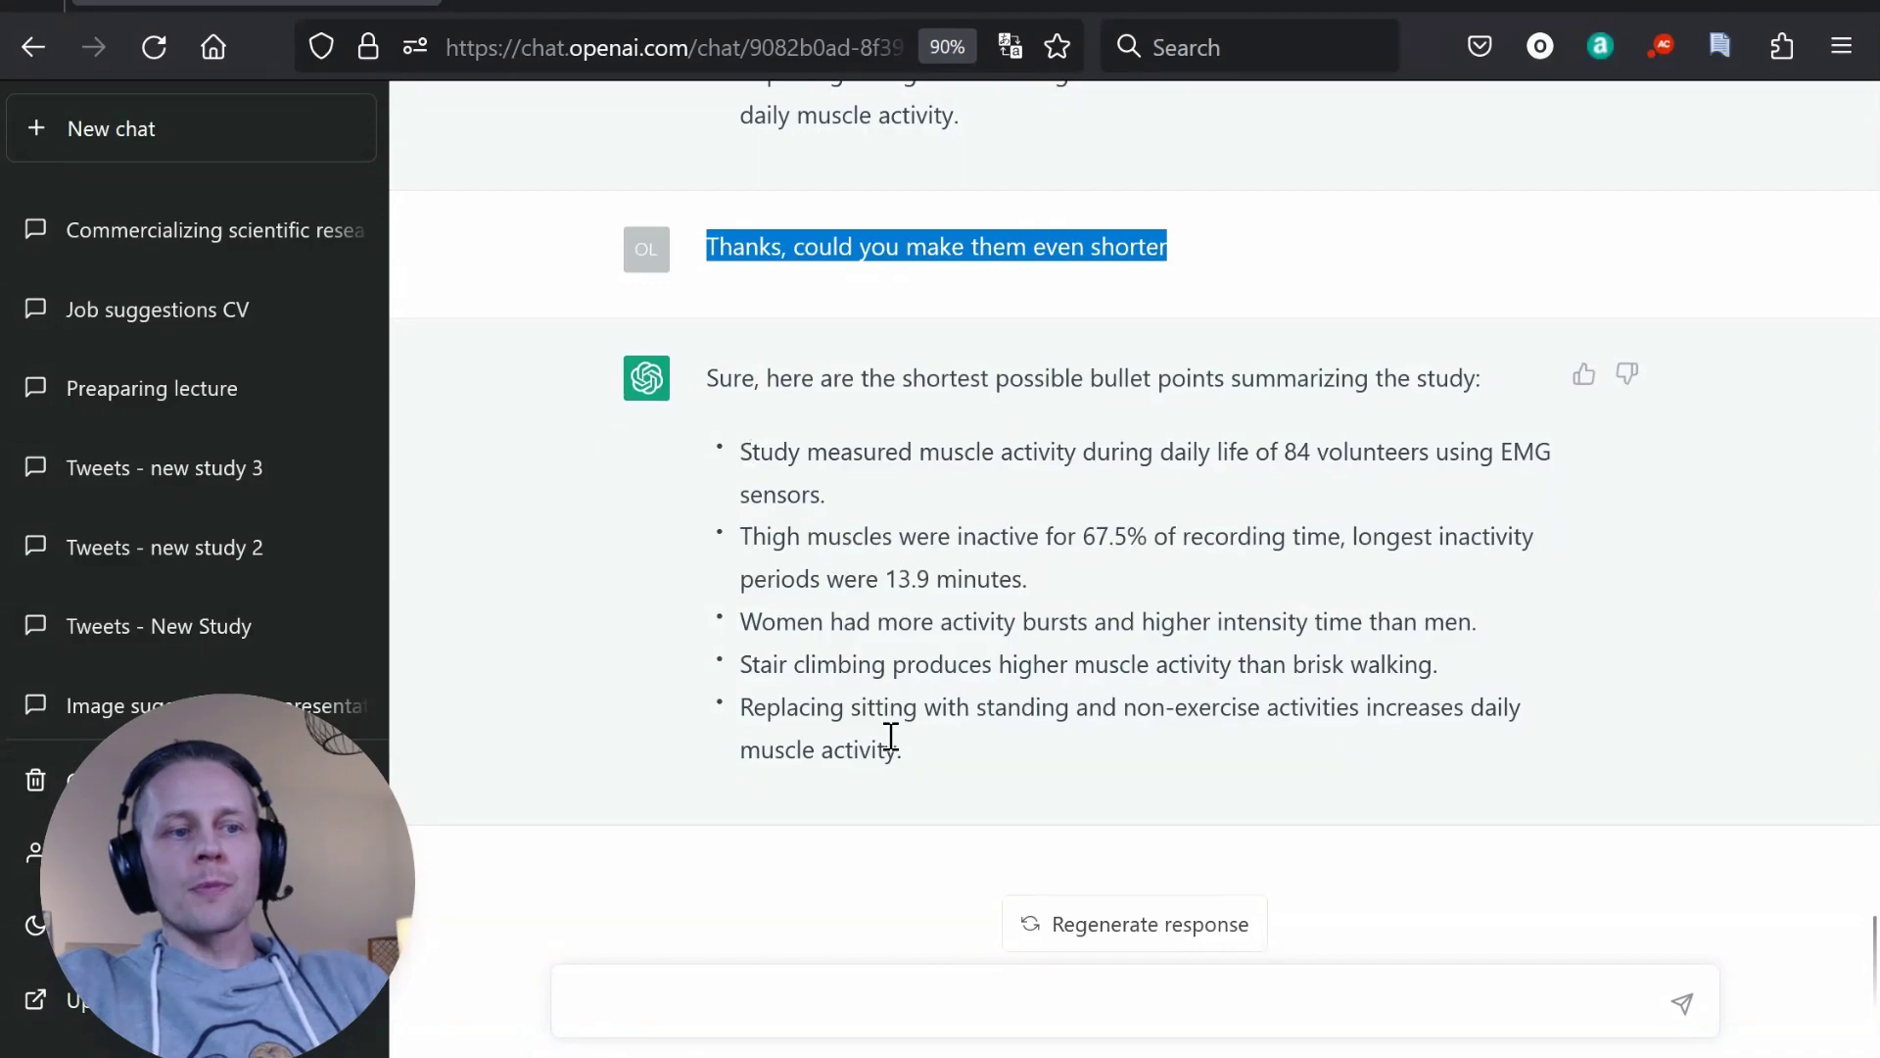
left_click_drag(739, 445, 1078, 755)
key("ctrl+c")
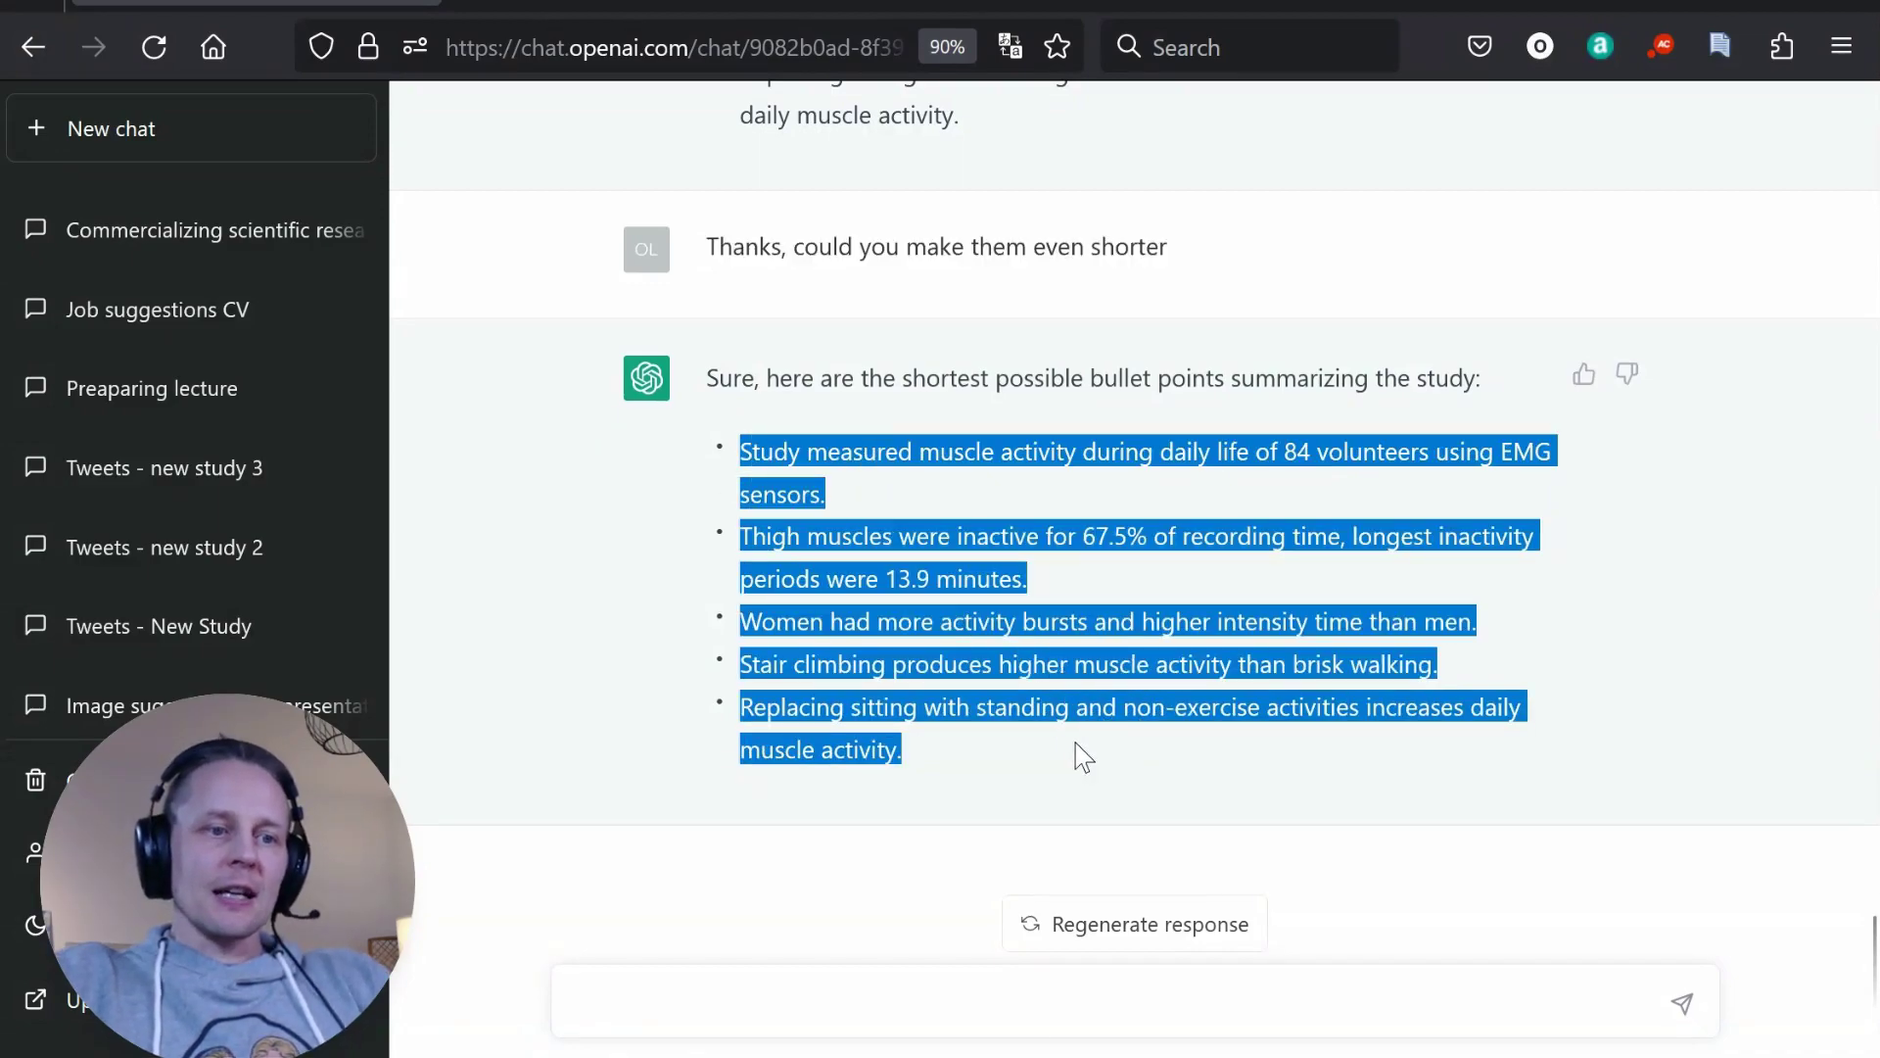
- Paste the five short study bullets into slide 2's body placeholder
key("ctrl+Tab")
key("alt+Tab")
key("alt+Tab")
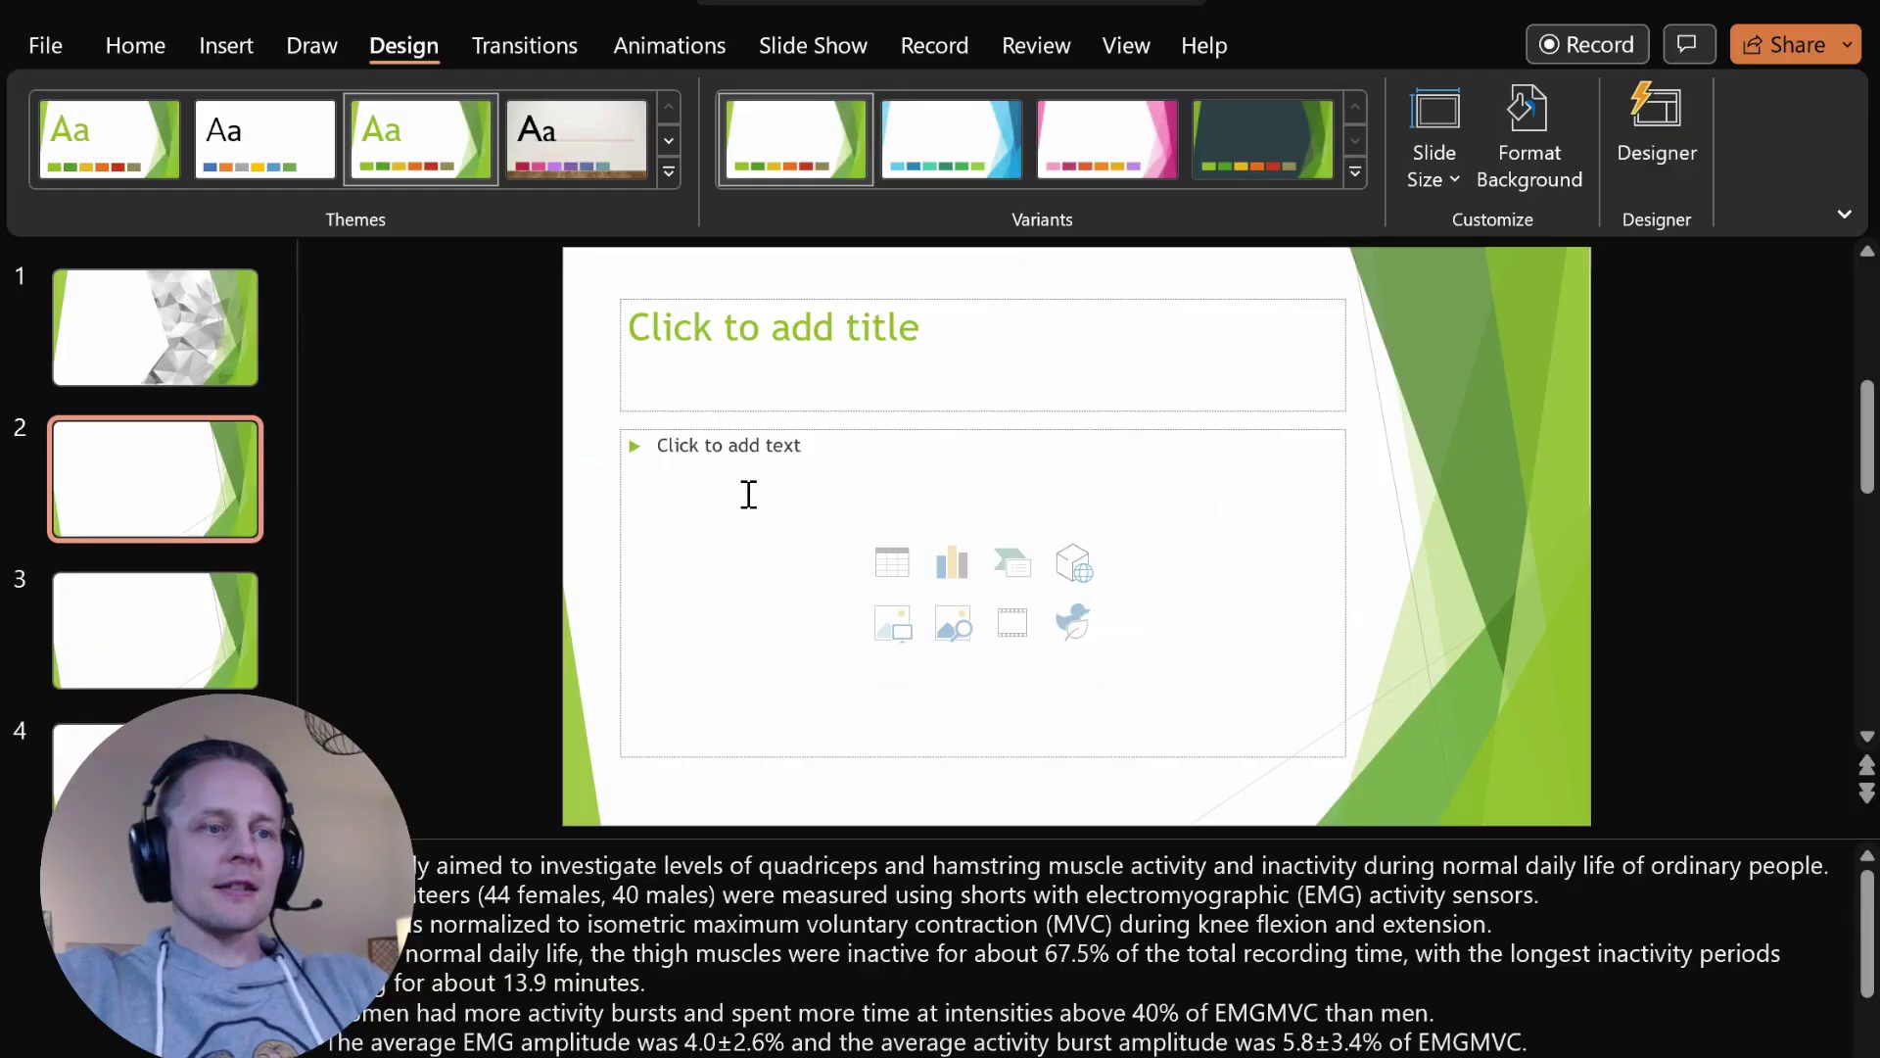
left_click(750, 492)
key("ctrl+v")
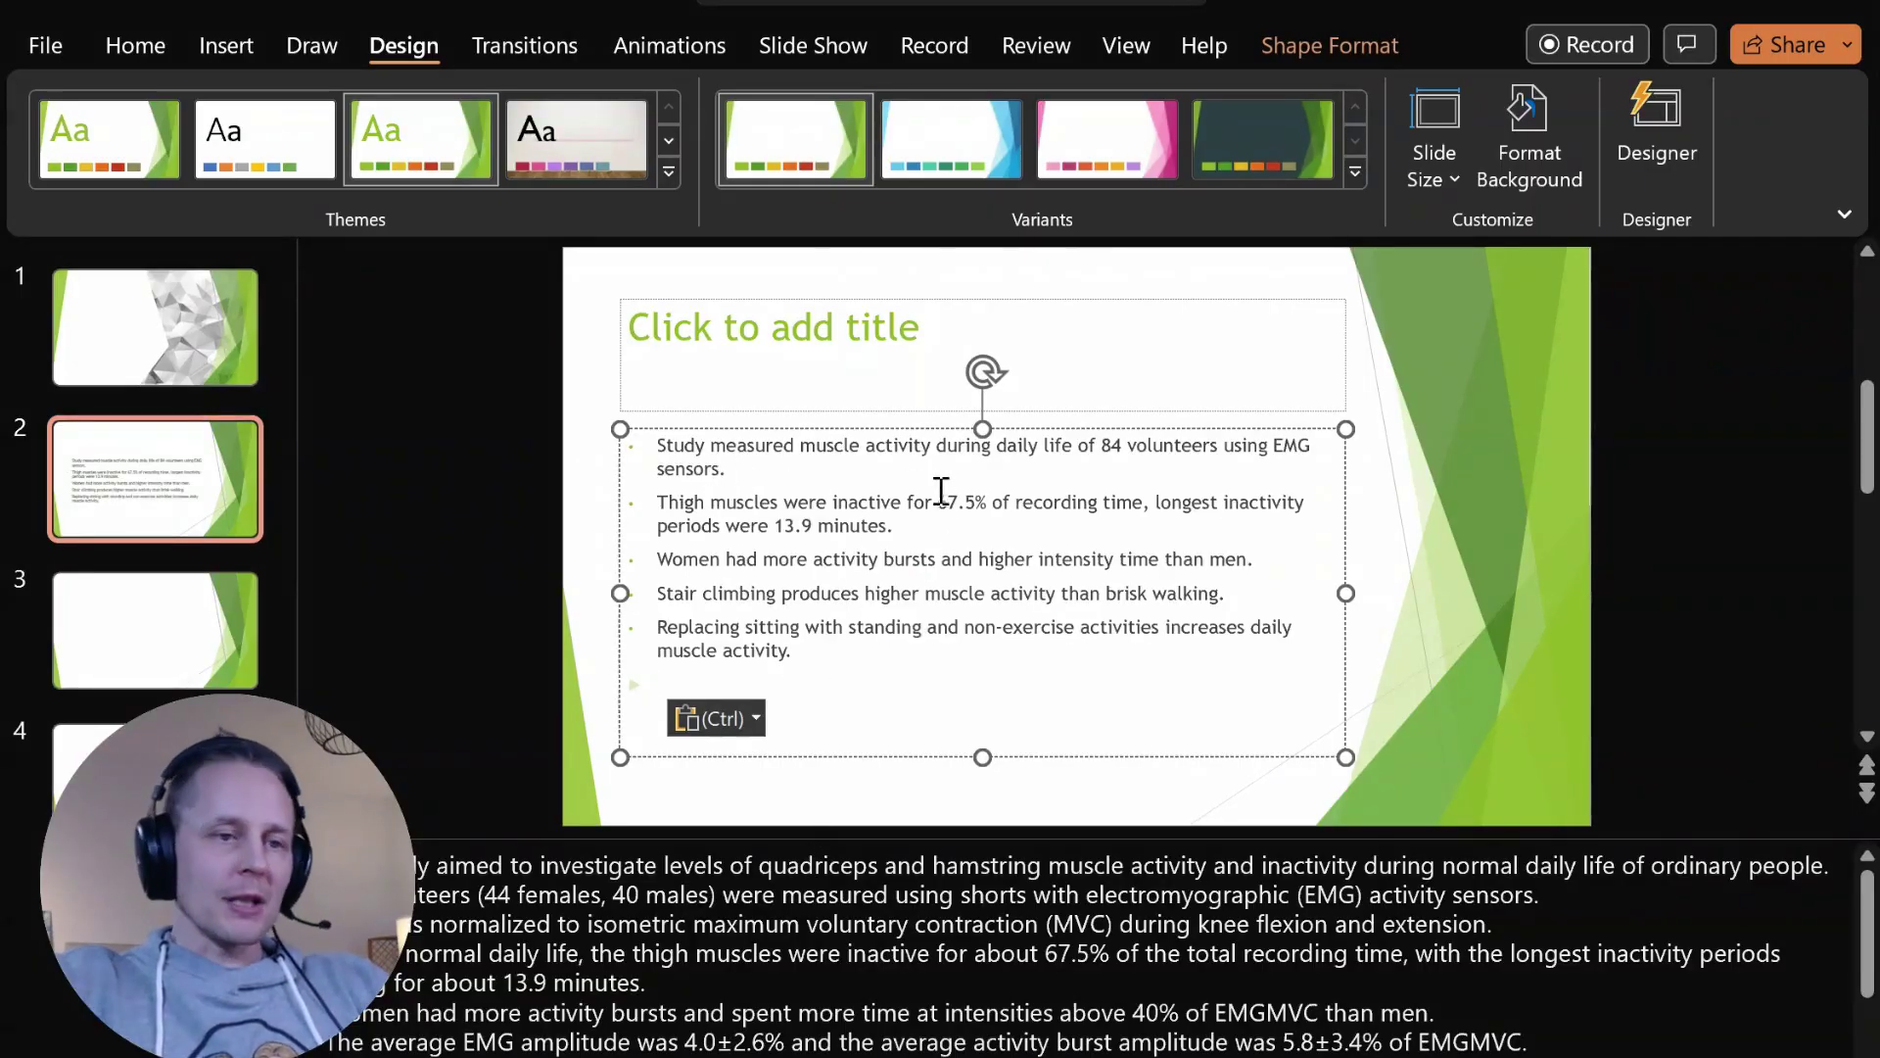
- Highlight the first two notes paragraphs to compare them with the slide bullets
left_click_drag(240, 886, 151, 869)
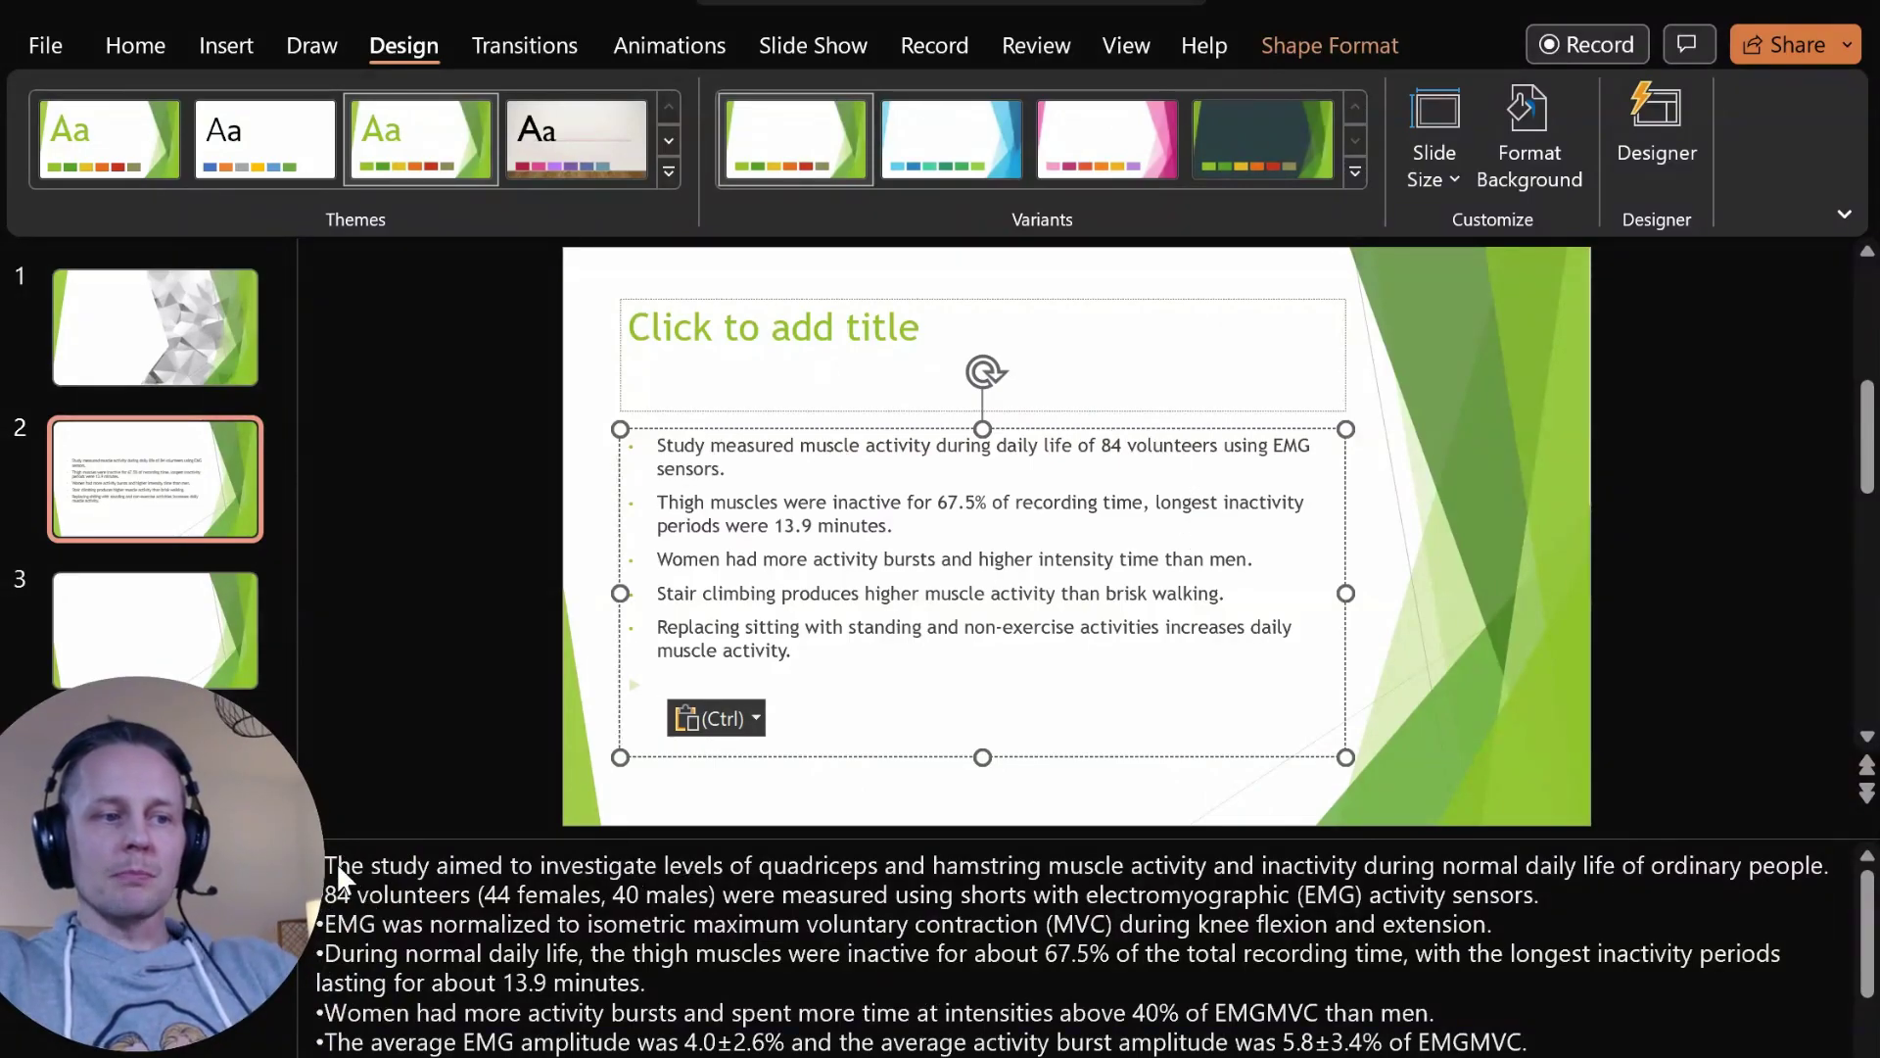
left_click_drag(346, 862, 1554, 901)
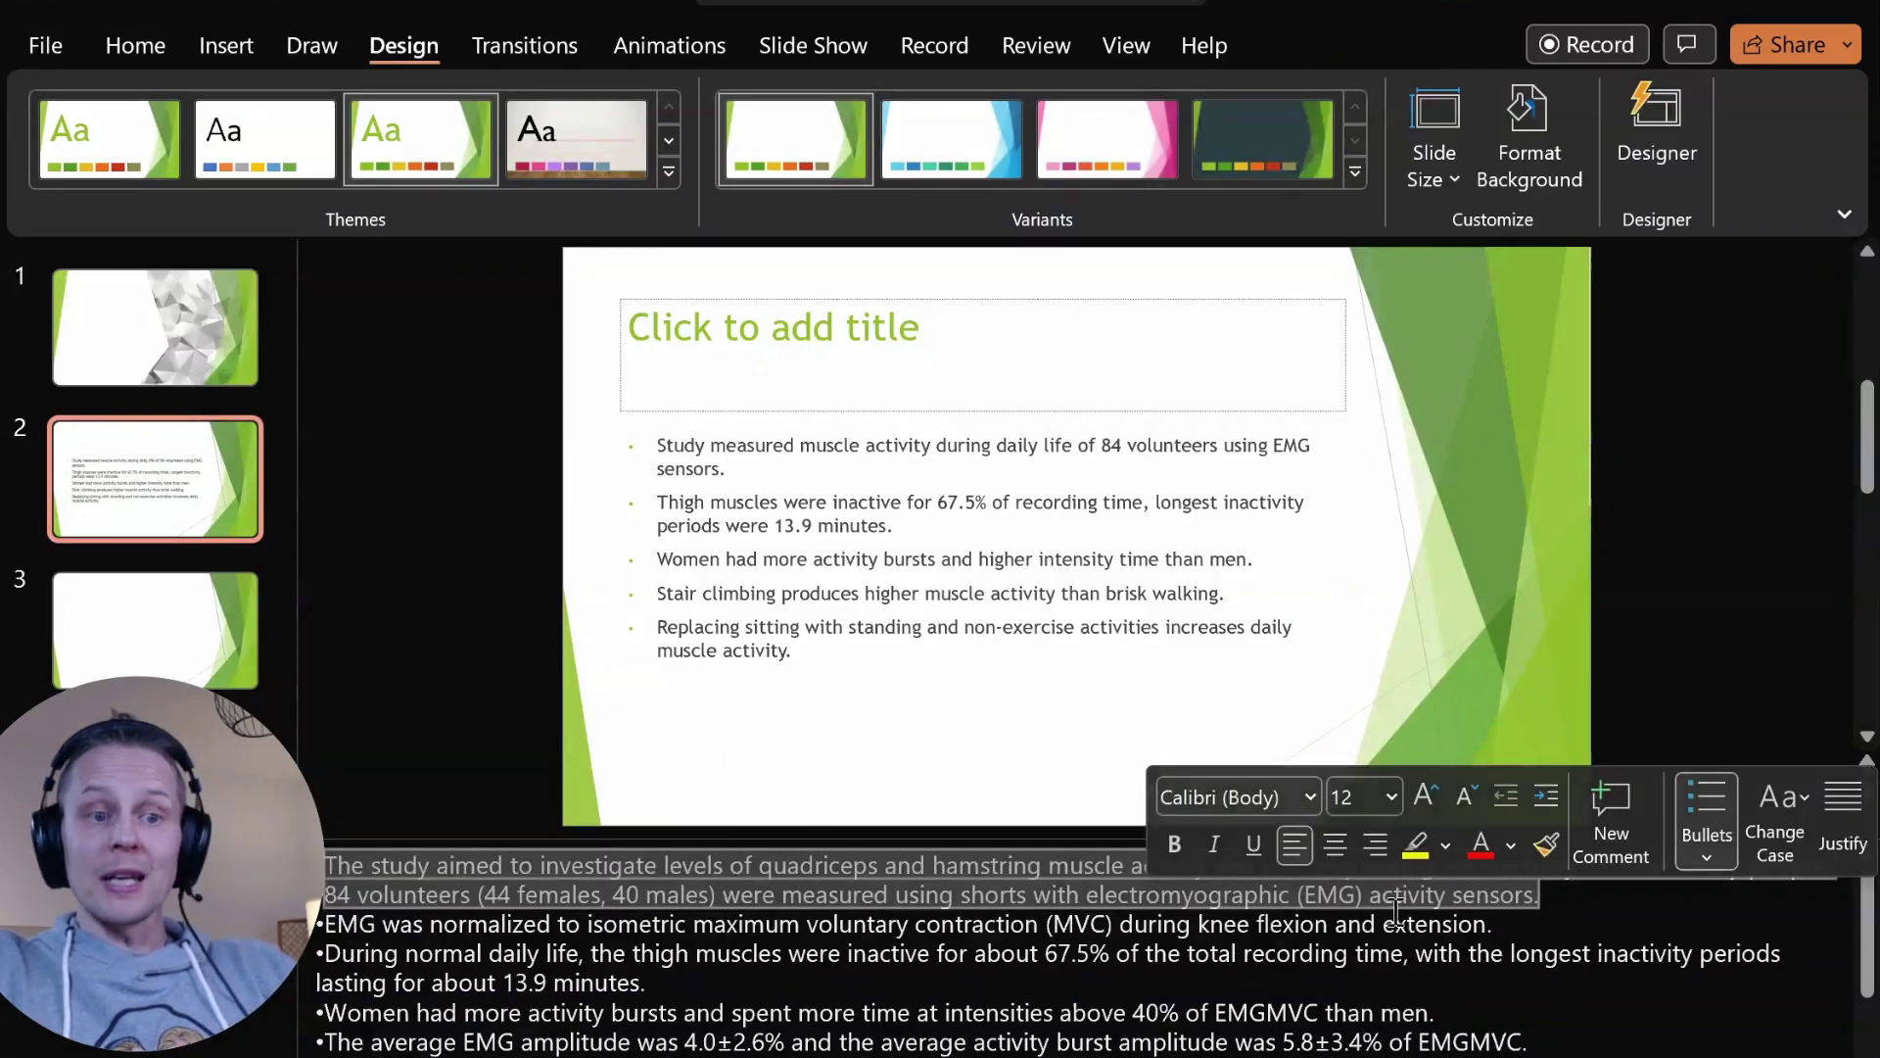
left_click(986, 953)
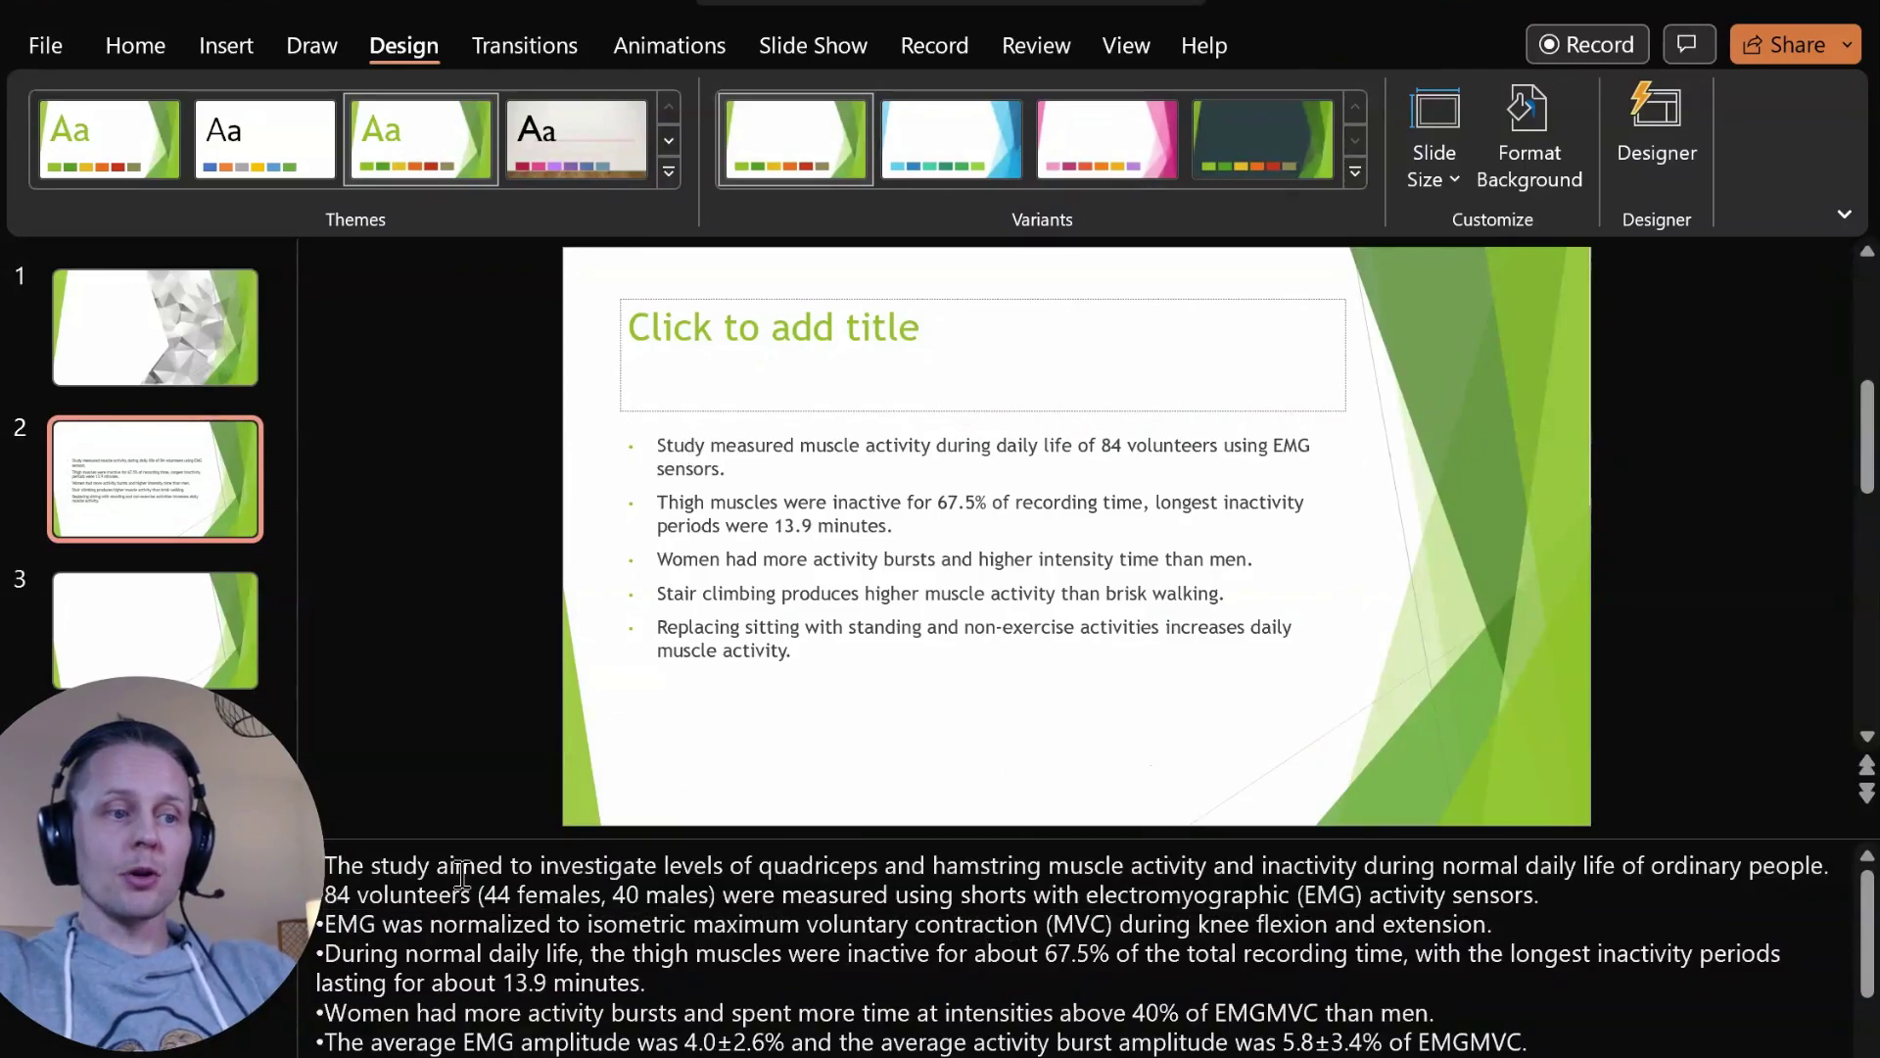